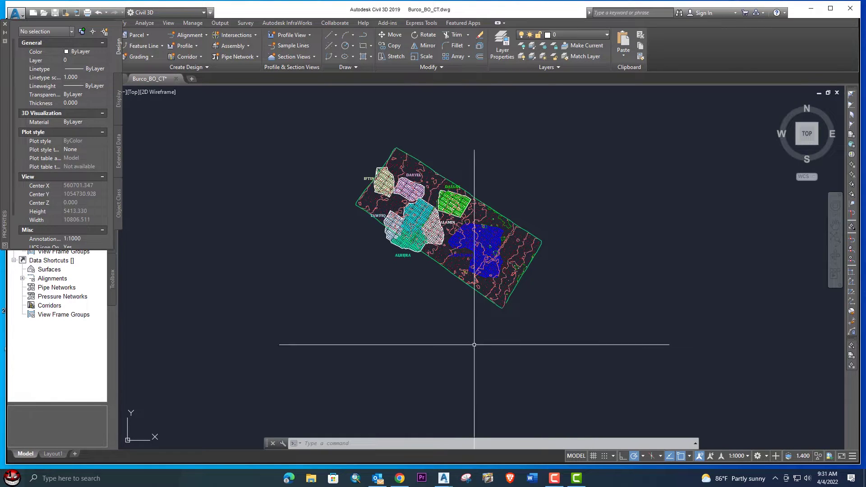
# Step: Zoom in and out around the Burco_BO_CT site plan in model space
pyautogui.scroll(4, 417, 210)
pyautogui.scroll(-4, 422, 188)
pyautogui.scroll(2, 442, 242)
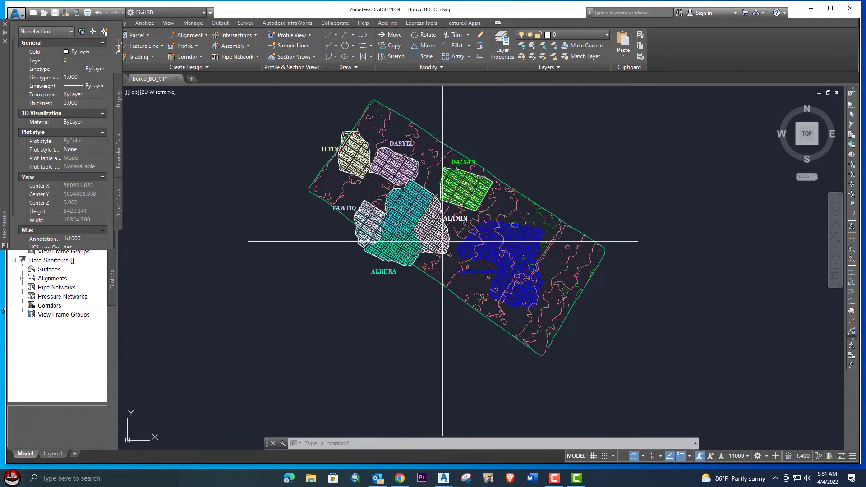
pyautogui.scroll(3, 442, 242)
pyautogui.scroll(-5, 462, 246)
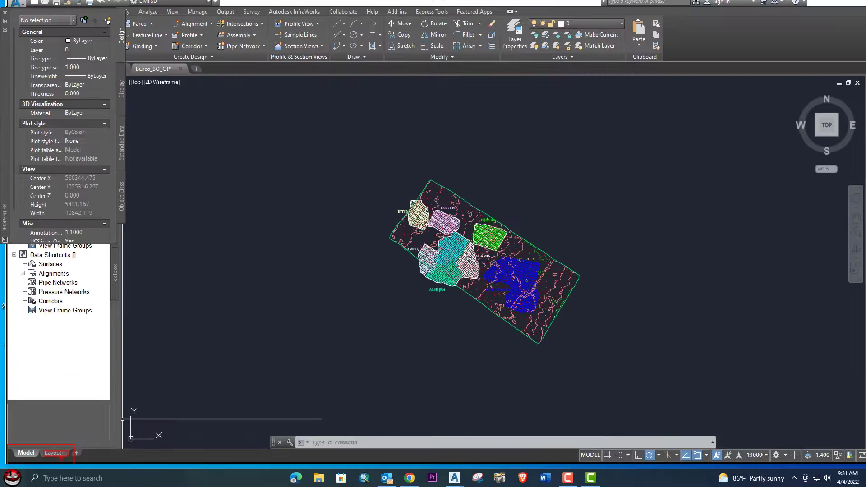
# Step: Switch to the Layout1 paper sheet
pyautogui.click(54, 453)
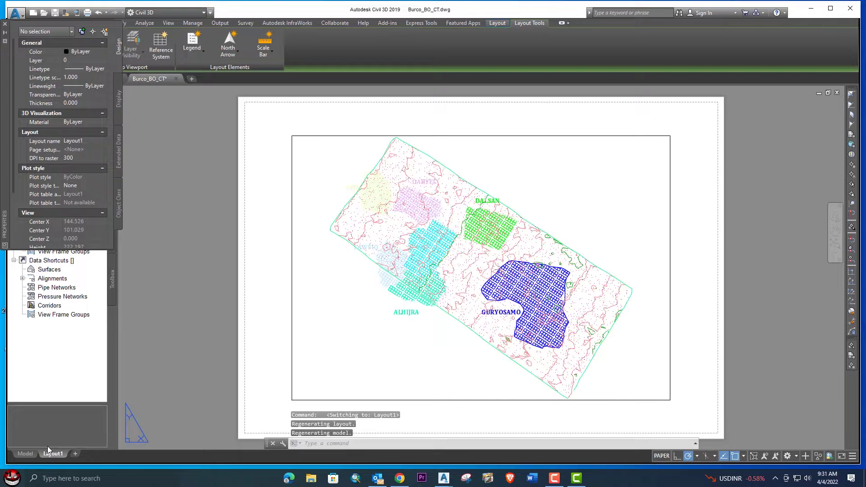
pyautogui.scroll(-2, 591, 370)
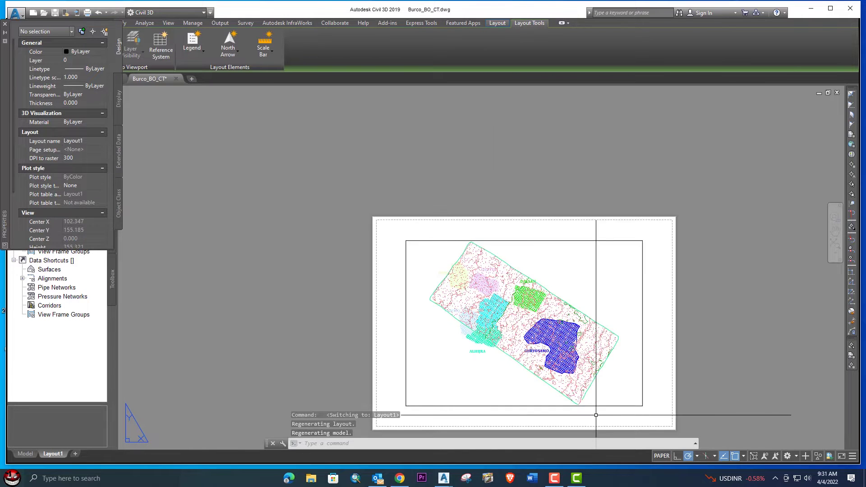
pyautogui.scroll(2, 570, 333)
# Step: Select Layout1's default site-plan viewport with a crossing window and erase it
pyautogui.click(649, 332)
pyautogui.click(623, 306)
pyautogui.scroll(-1, 632, 316)
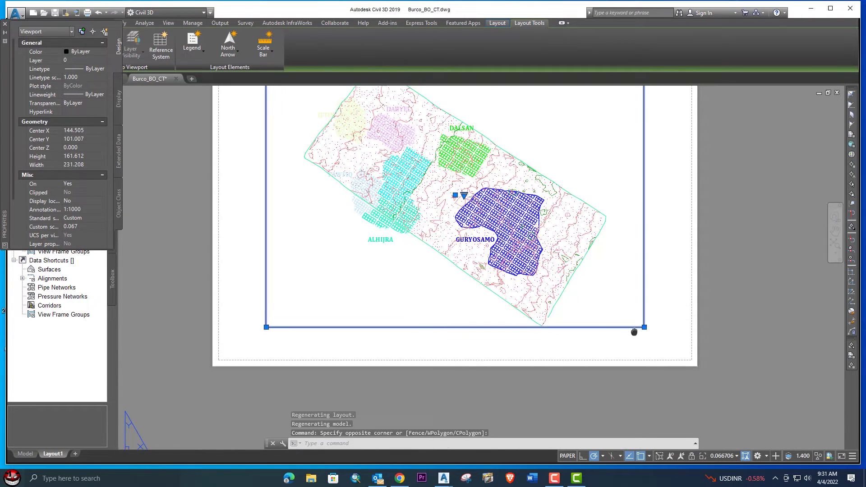
pyautogui.scroll(1, 640, 321)
pyautogui.rightClick(633, 136)
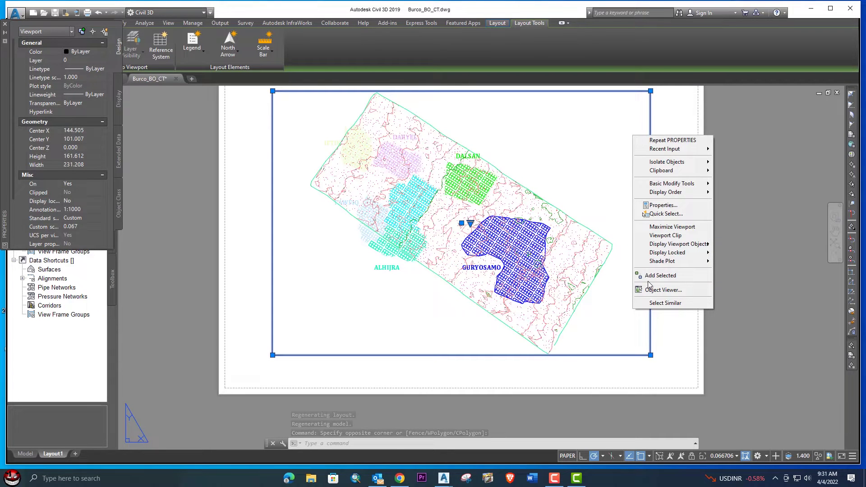
pyautogui.click(632, 296)
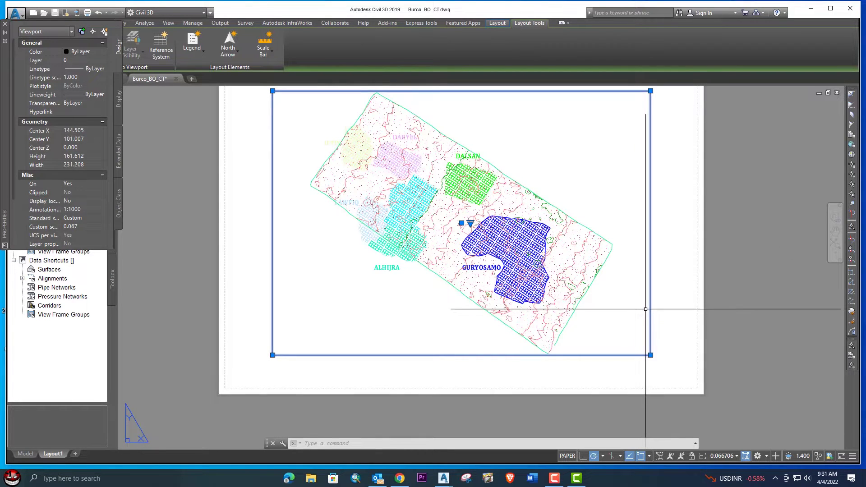
pyautogui.press('Delete')
pyautogui.scroll(-2, 445, 285)
pyautogui.moveTo(437, 262); pyautogui.dragTo(450, 285, button='middle')
# Step: Open the Page Setup Manager from the Layout1 tab's right-click menu
pyautogui.rightClick(50, 454)
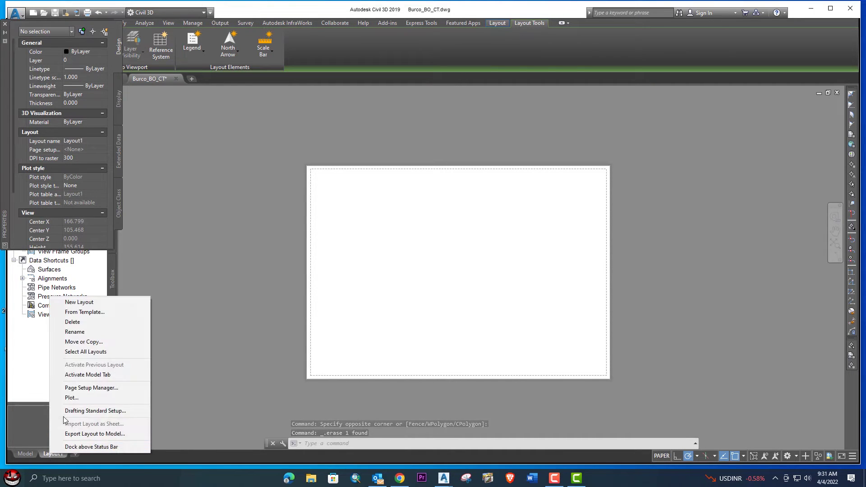
pyautogui.click(80, 388)
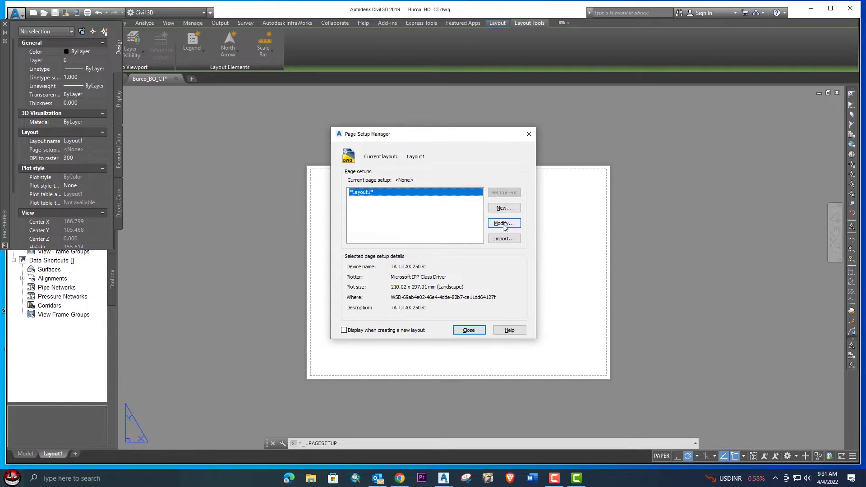
# Step: Modify Layout1's page setup to use monochrome.ctb and the DWG To PDF.pc3 plotter
pyautogui.click(500, 224)
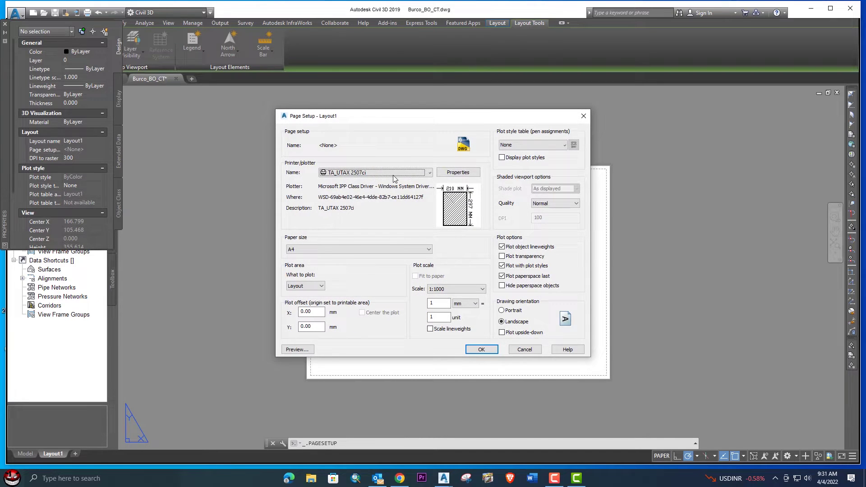
pyautogui.click(545, 145)
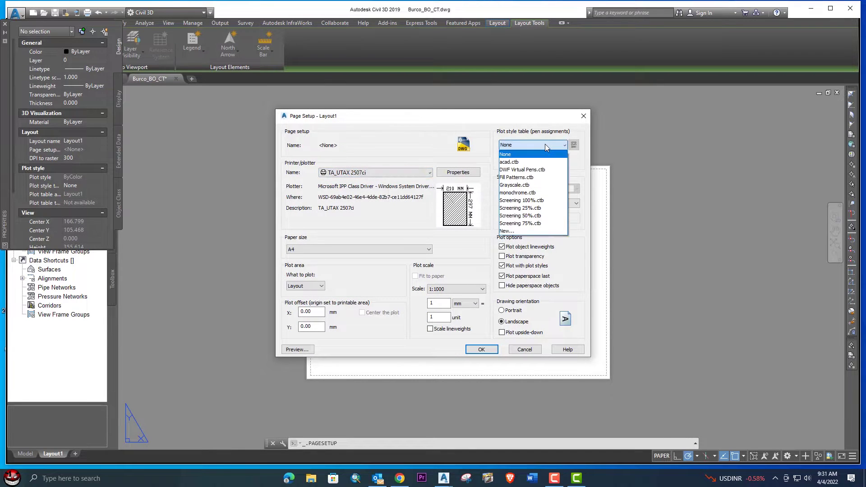
pyautogui.click(519, 193)
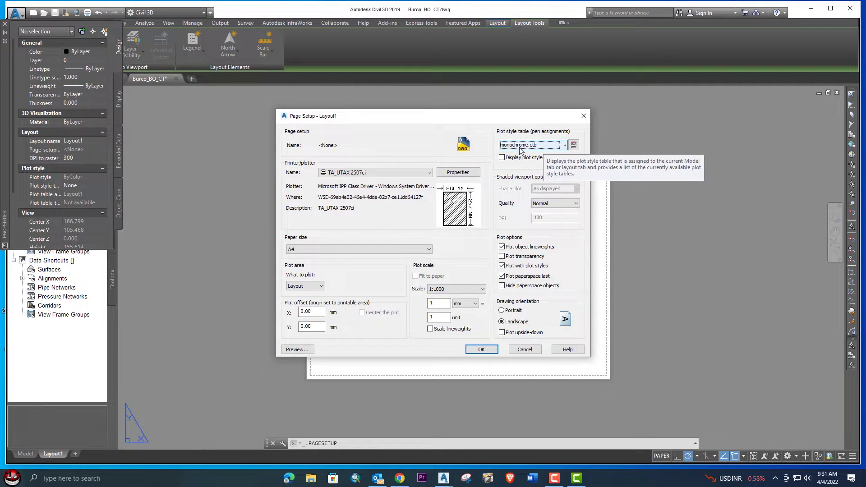
pyautogui.click(365, 173)
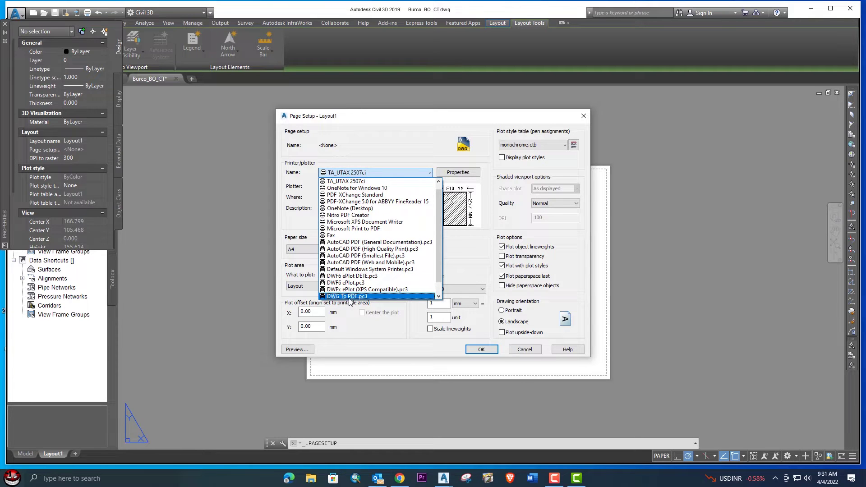
pyautogui.click(351, 296)
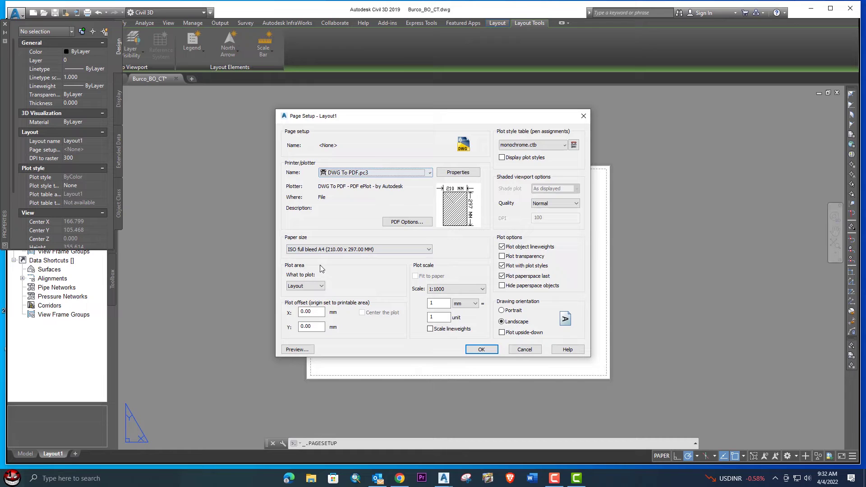
# Step: Set the plot scale to 1:1 and choose ISO A2 (594.00 x 420.00 MM) paper
pyautogui.click(592, 408)
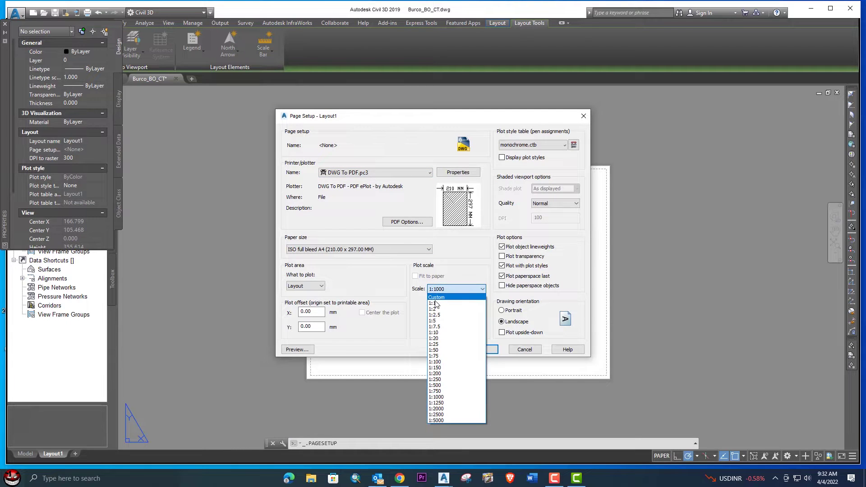
pyautogui.click(437, 304)
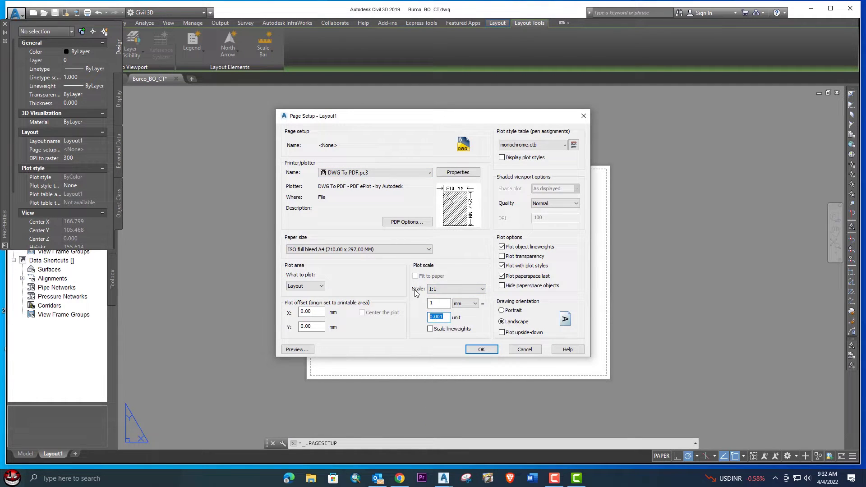
pyautogui.write('1')
pyautogui.click(370, 251)
pyautogui.scroll(-6, 318, 352)
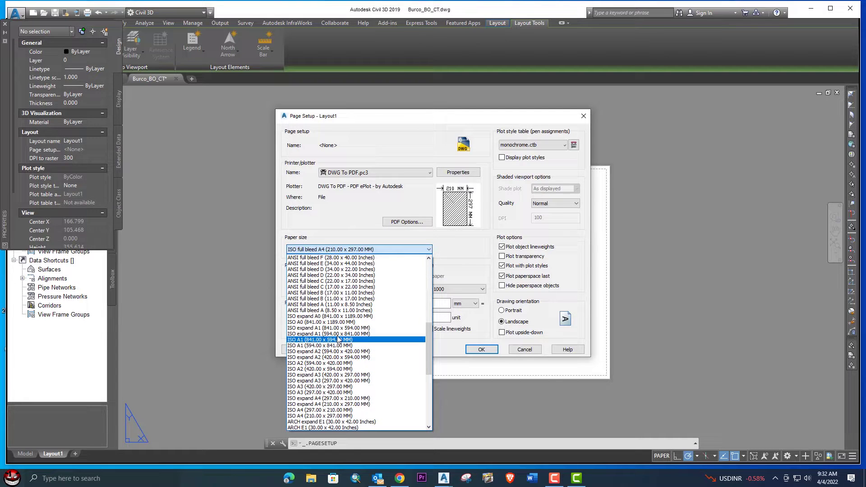
pyautogui.click(335, 364)
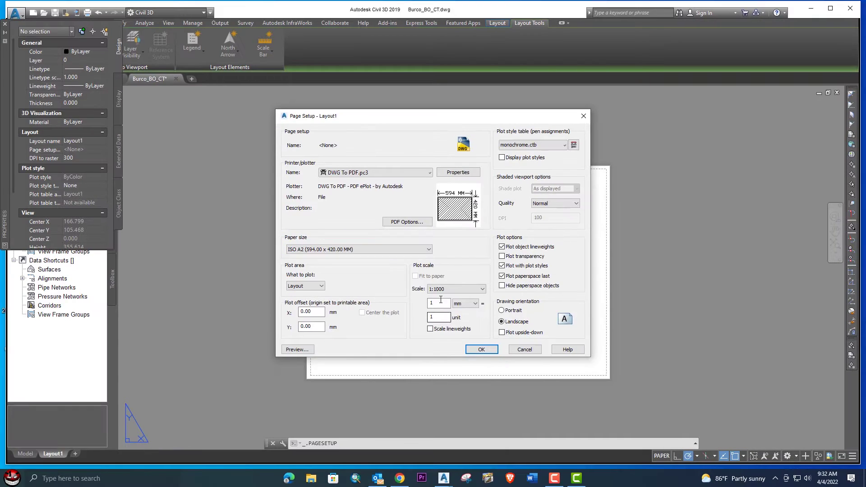
# Step: Reset the scale to 1:1 and change the unit value from 0.001 to 1 mm = 1 unit
pyautogui.click(564, 257)
pyautogui.click(446, 303)
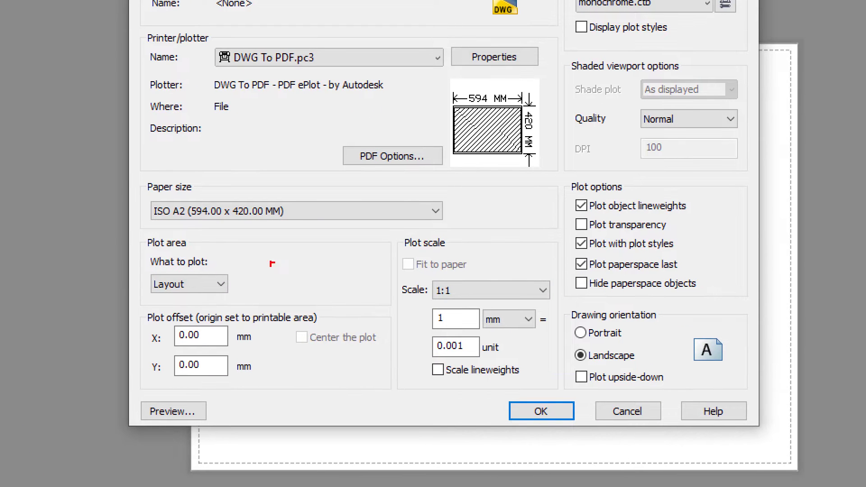
pyautogui.moveTo(133, 186)
pyautogui.keyDown('ctrl'); pyautogui.mouseDown()
pyautogui.moveTo(145, 211)
pyautogui.moveTo(348, 234)
pyautogui.mouseUp(); pyautogui.keyUp('ctrl')
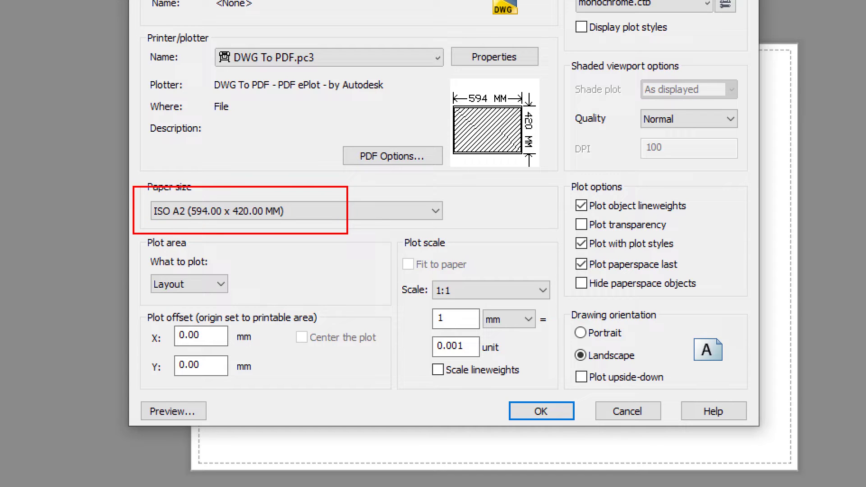
pyautogui.moveTo(413, 271)
pyautogui.keyDown('ctrl'); pyautogui.mouseDown()
pyautogui.moveTo(484, 299)
pyautogui.moveTo(582, 298)
pyautogui.mouseUp(); pyautogui.keyUp('ctrl')
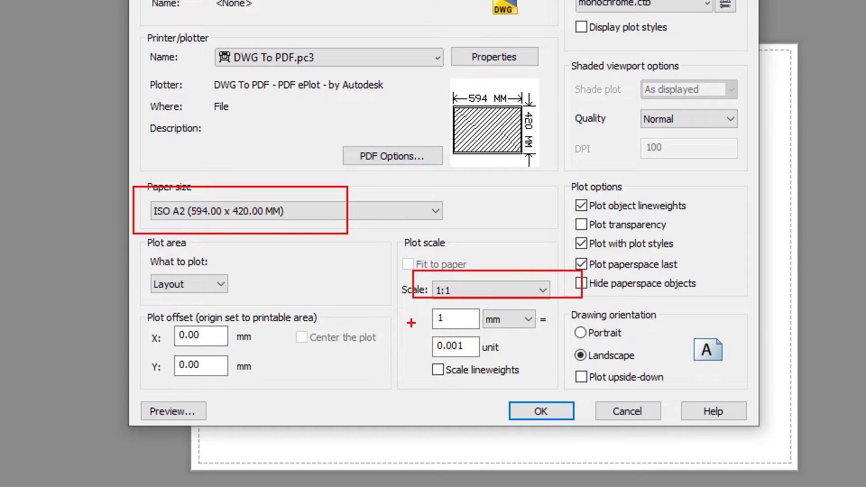
pyautogui.keyDown('ctrl'); pyautogui.moveTo(419, 310); pyautogui.dragTo(574, 337); pyautogui.keyUp('ctrl')
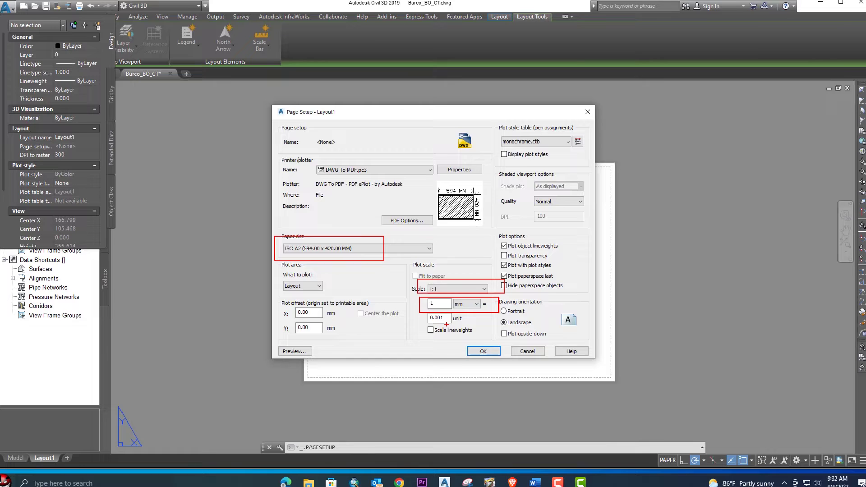
pyautogui.doubleClick(446, 317)
pyautogui.write('1')
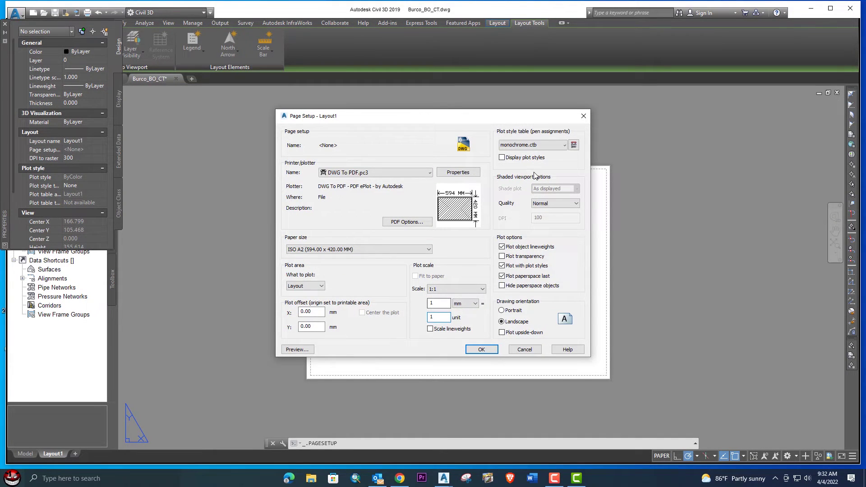
# Step: Apply the page setup with OK and close the Page Setup Manager
pyautogui.click(482, 350)
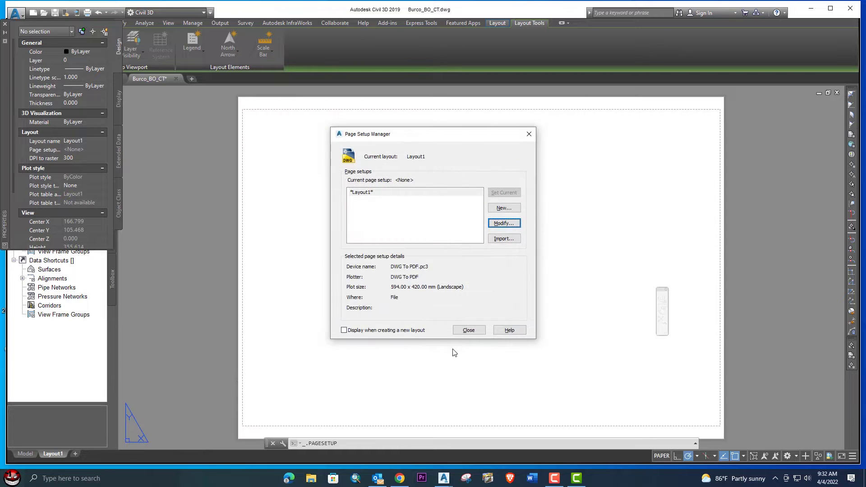
pyautogui.click(468, 329)
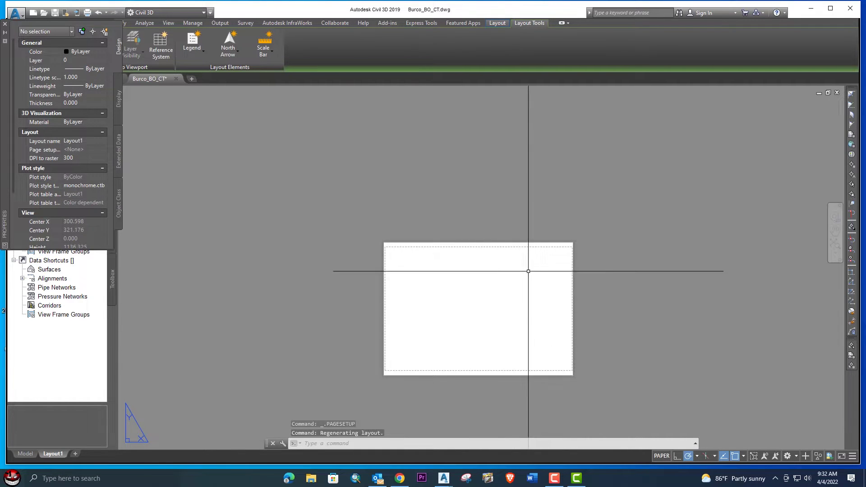
pyautogui.scroll(3, 531, 272)
pyautogui.scroll(-2, 532, 273)
pyautogui.moveTo(478, 293); pyautogui.dragTo(410, 306, button='middle')
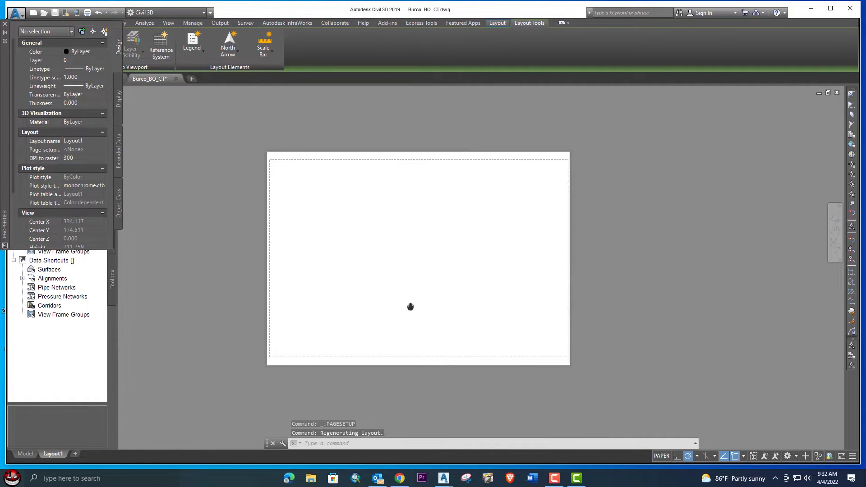
# Step: Reopen Layout1's page setup for editing through the Page Setup Manager
pyautogui.rightClick(56, 457)
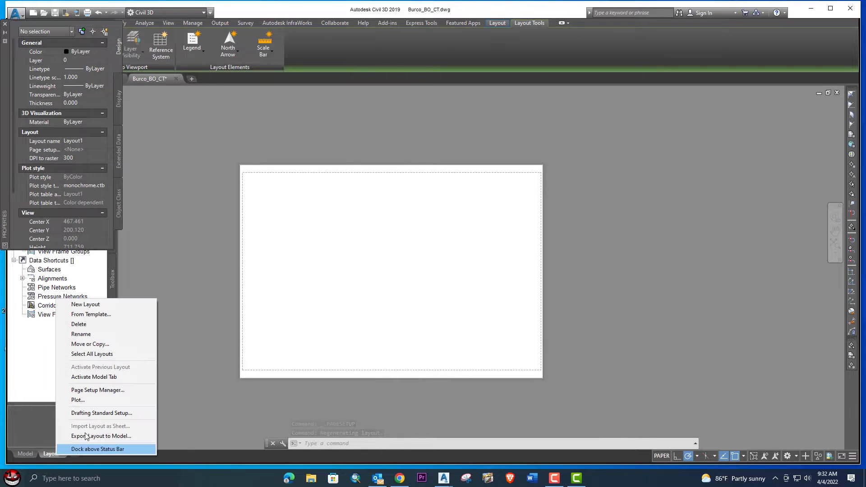
pyautogui.click(112, 391)
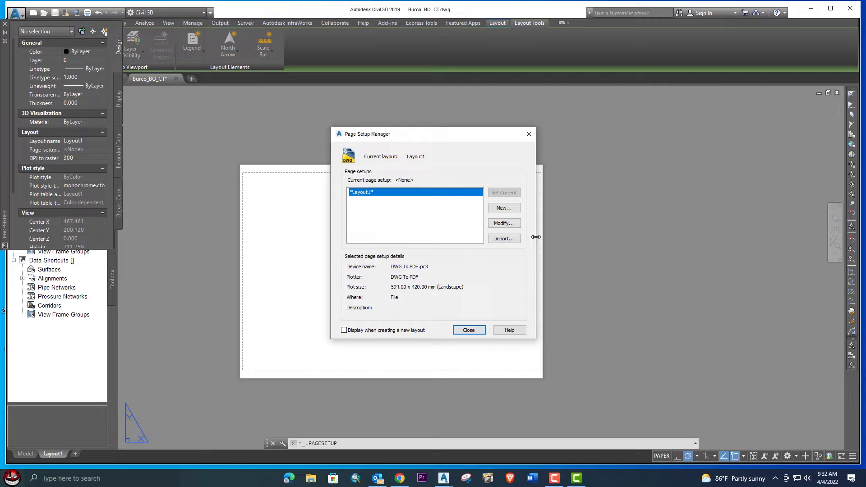
pyautogui.click(510, 226)
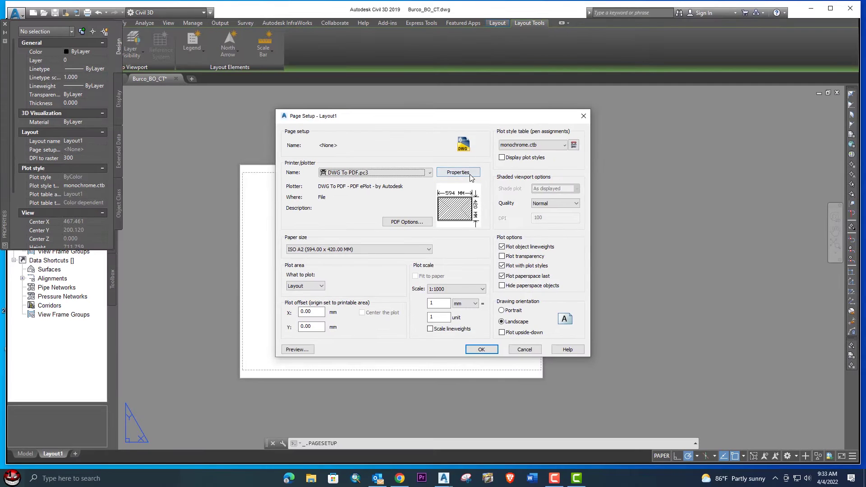
# Step: In the DWG To PDF.pc3 properties, select ISO A2 (594.00 x 420.00 MM) under Modify Standard Paper Sizes
pyautogui.click(470, 176)
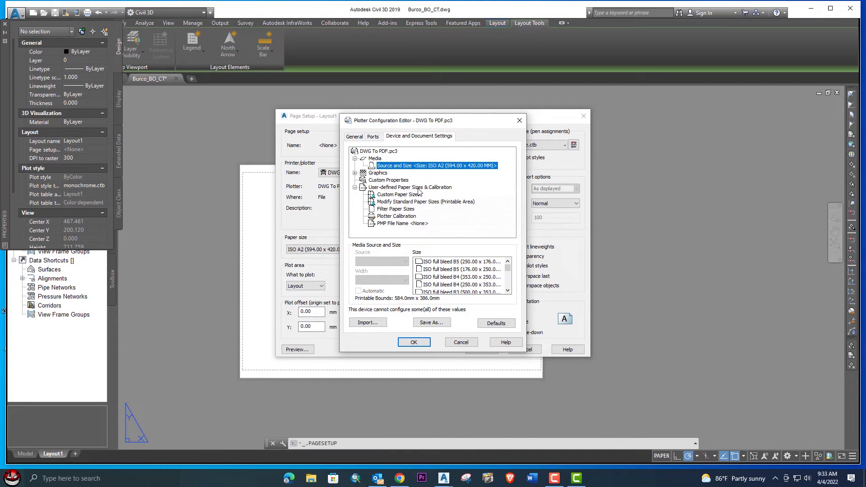
pyautogui.click(396, 201)
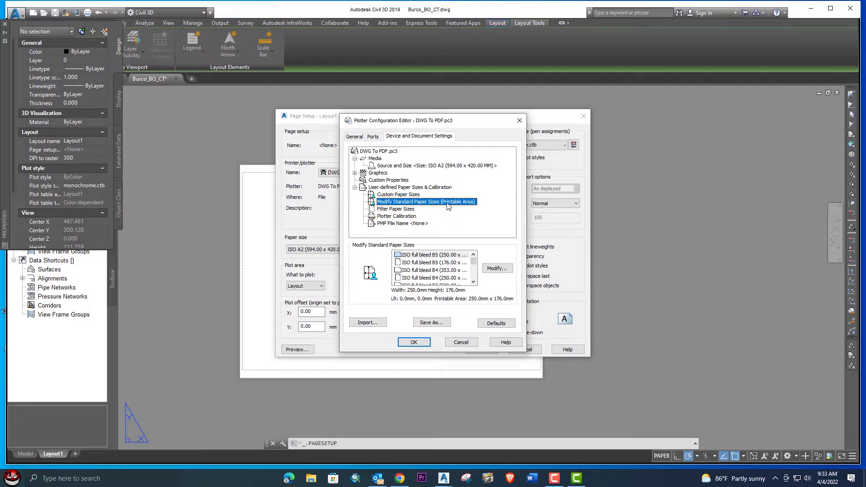
pyautogui.scroll(-3, 443, 275)
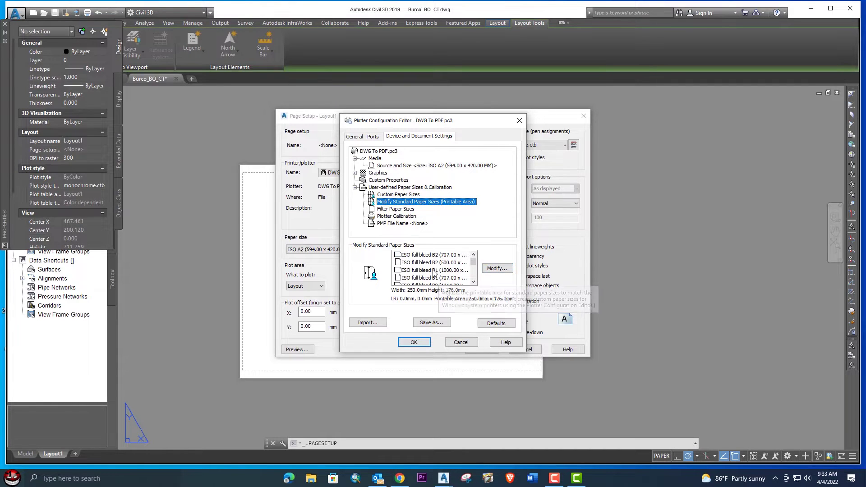
pyautogui.scroll(-3, 433, 271)
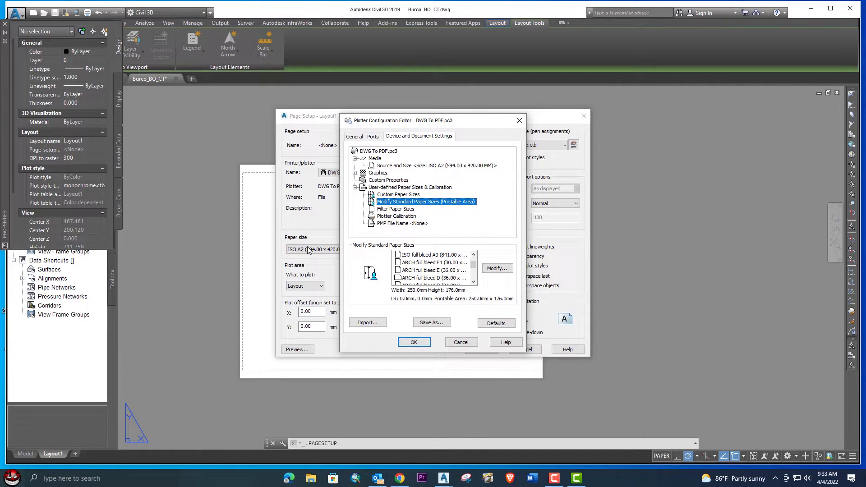
pyautogui.scroll(-5, 435, 272)
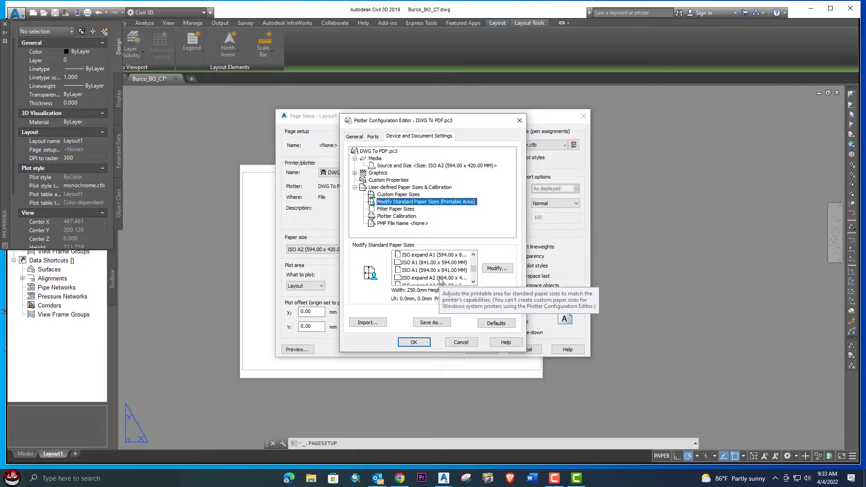
pyautogui.scroll(-8, 441, 279)
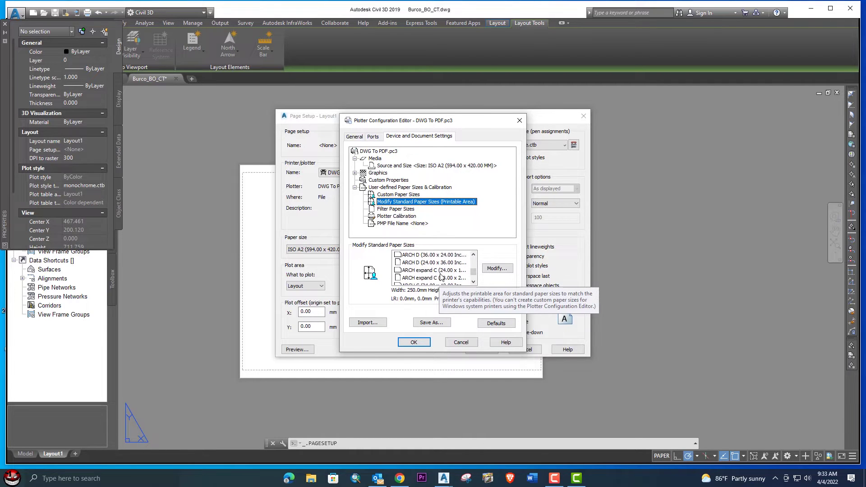
pyautogui.scroll(5, 440, 269)
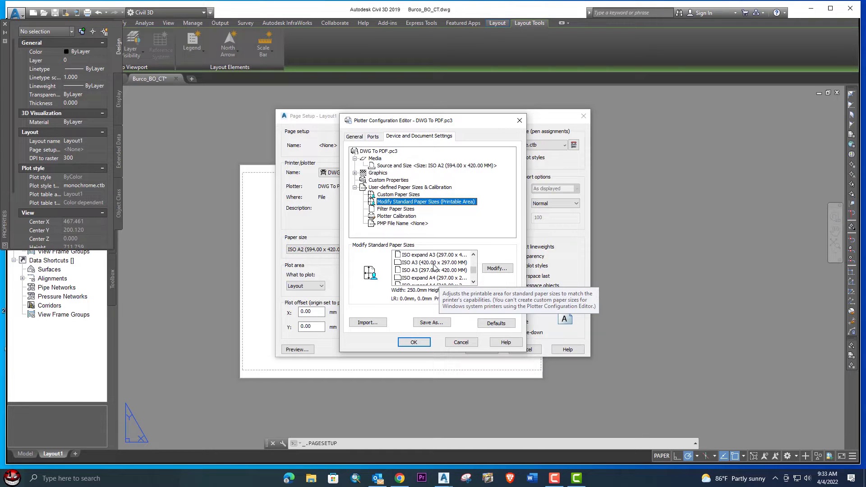
pyautogui.scroll(2, 424, 276)
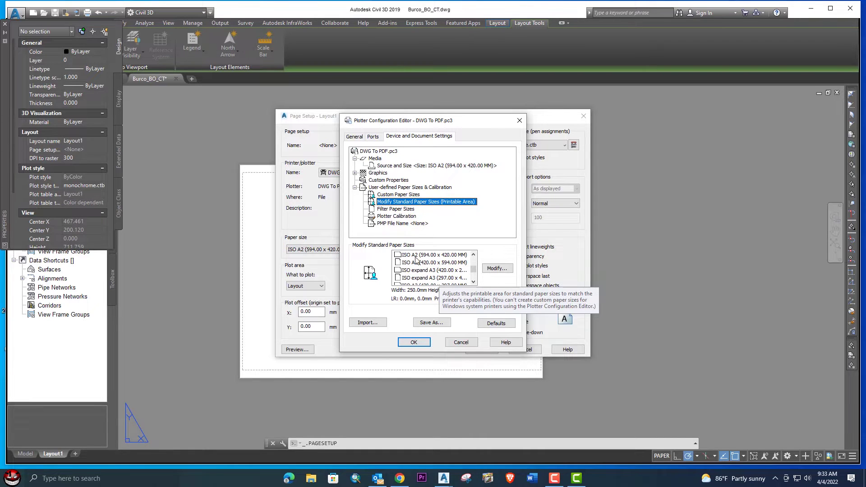
pyautogui.click(413, 257)
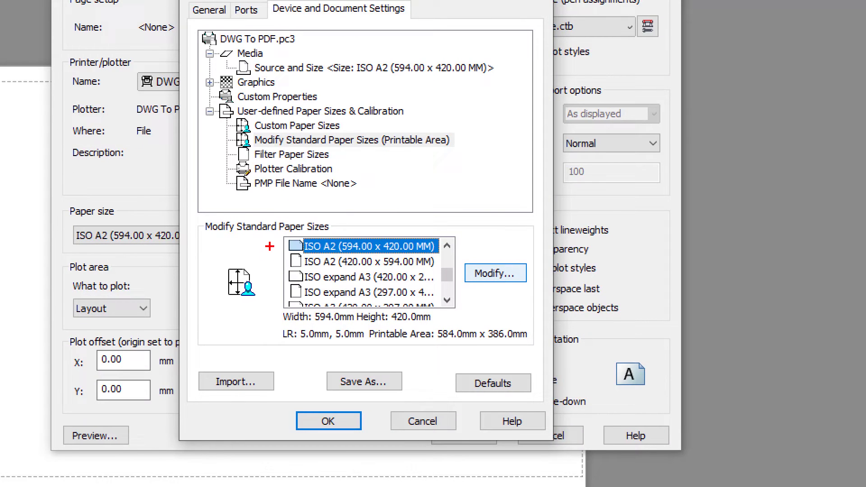
pyautogui.moveTo(274, 235)
pyautogui.keyDown('ctrl'); pyautogui.mouseDown()
pyautogui.moveTo(314, 247)
pyautogui.moveTo(450, 250)
pyautogui.mouseUp(); pyautogui.keyUp('ctrl')
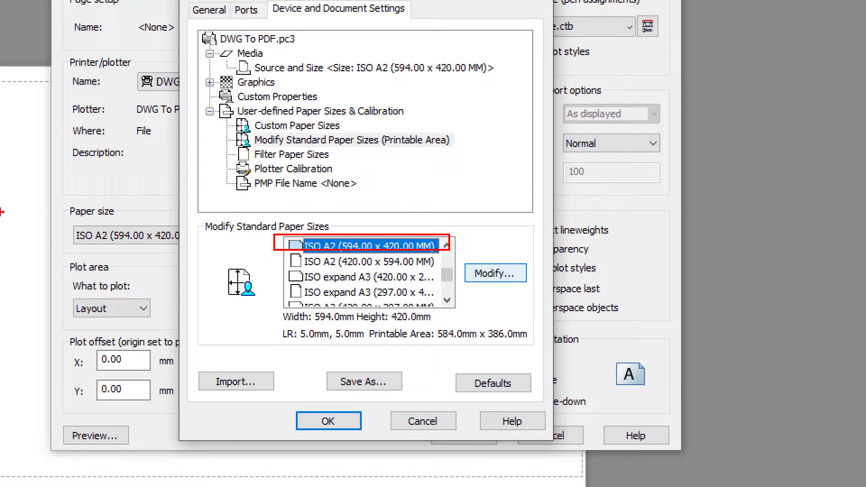
pyautogui.moveTo(63, 217)
pyautogui.keyDown('ctrl'); pyautogui.mouseDown()
pyautogui.moveTo(152, 244)
pyautogui.moveTo(185, 244)
pyautogui.mouseUp(); pyautogui.keyUp('ctrl')
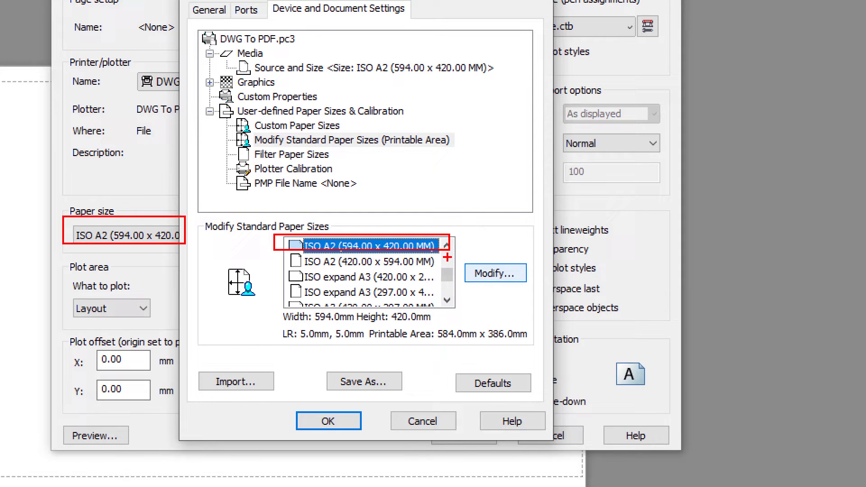
pyautogui.keyDown('ctrl'); pyautogui.moveTo(457, 251); pyautogui.dragTo(554, 292); pyautogui.keyUp('ctrl')
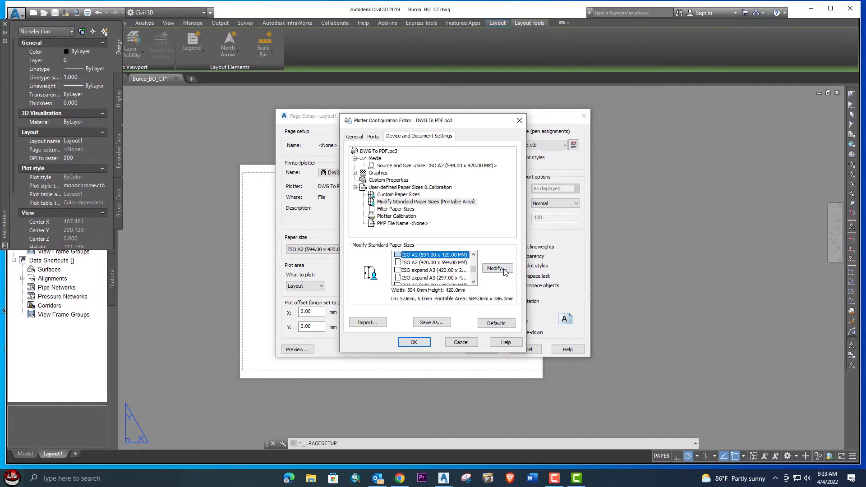
# Step: Open ISO A2's printable-area page and review margins Top 17, Bottom 17, Left 5, Right 5
pyautogui.click(495, 273)
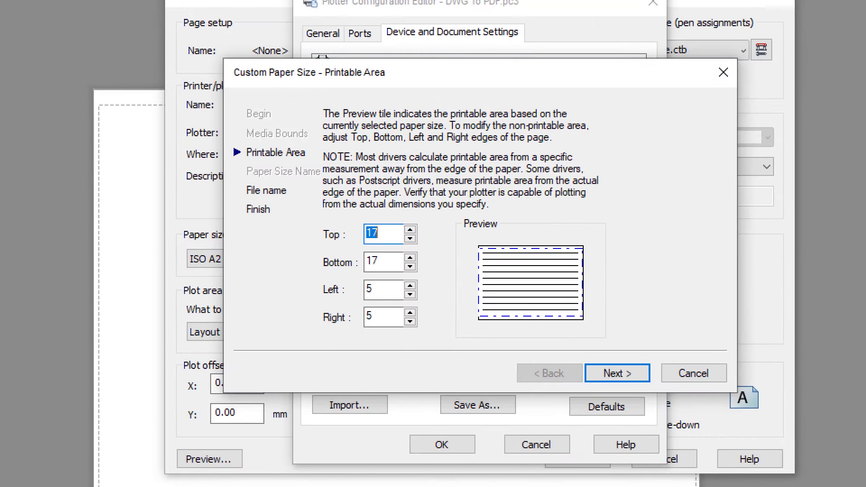
pyautogui.moveTo(306, 224); pyautogui.dragTo(456, 242)
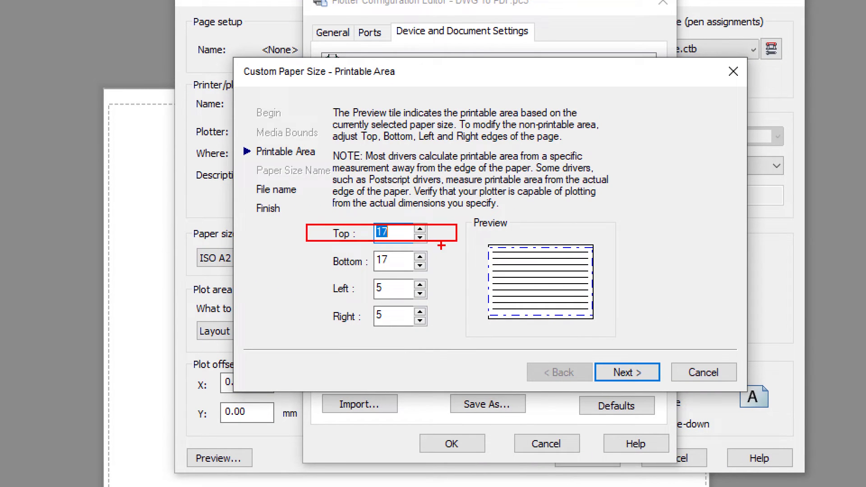
pyautogui.moveTo(315, 253)
pyautogui.mouseDown()
pyautogui.moveTo(387, 271)
pyautogui.moveTo(466, 274)
pyautogui.mouseUp()
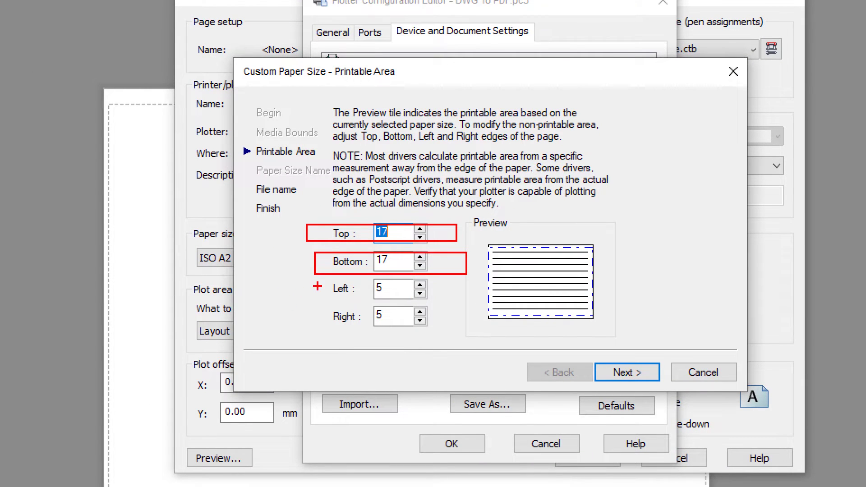
pyautogui.moveTo(315, 280); pyautogui.dragTo(458, 296)
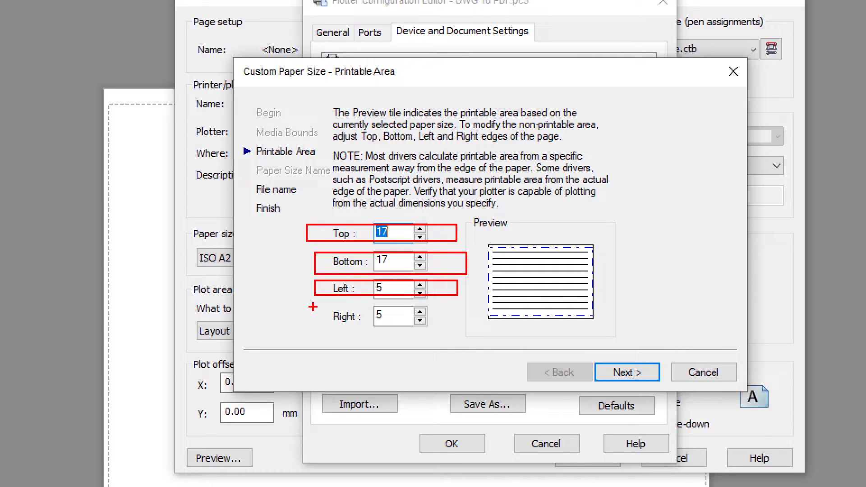
pyautogui.moveTo(313, 307); pyautogui.dragTo(451, 329)
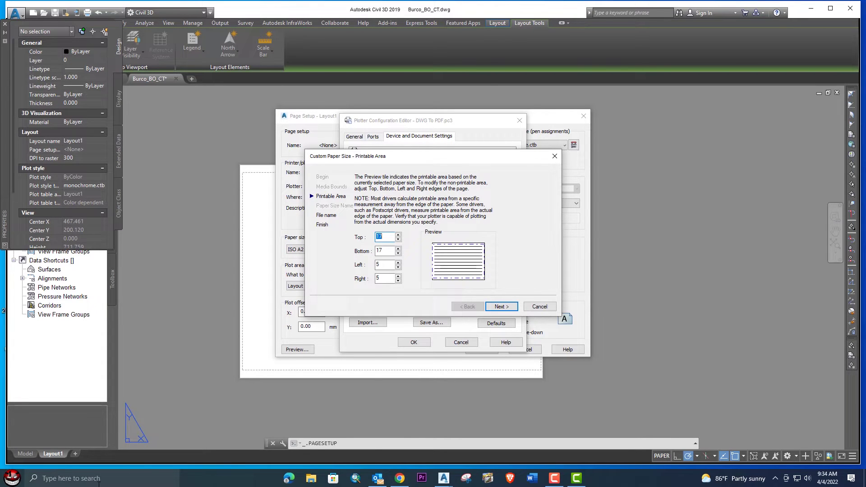
# Step: Launch Calculator via a 'Calc' search and place it beside the printable-area dialog
pyautogui.click(99, 479)
pyautogui.write('C')
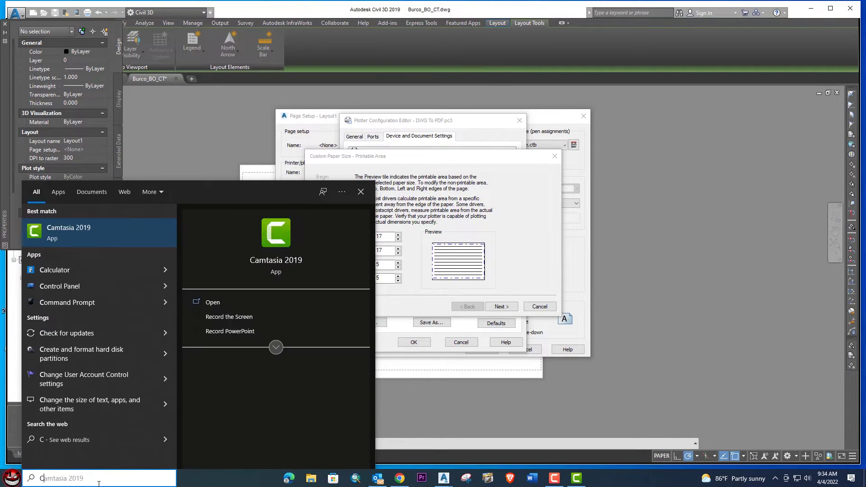
pyautogui.write('alc')
pyautogui.click(273, 273)
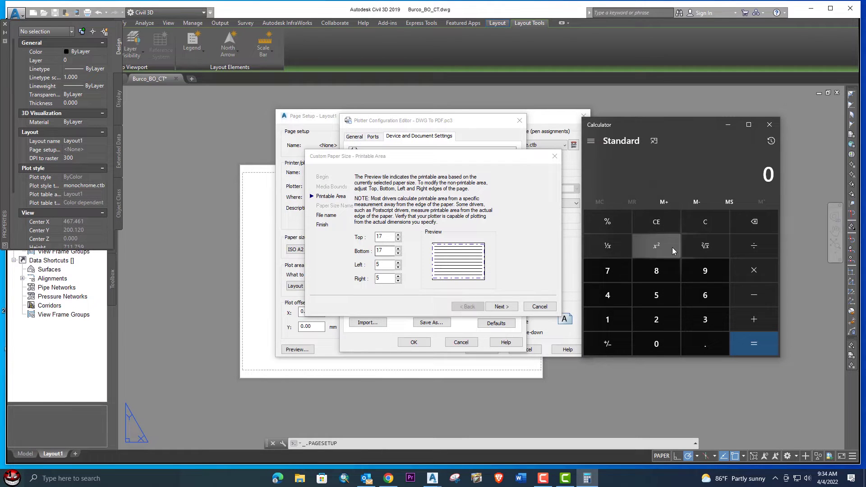
pyautogui.moveTo(688, 141); pyautogui.dragTo(708, 140)
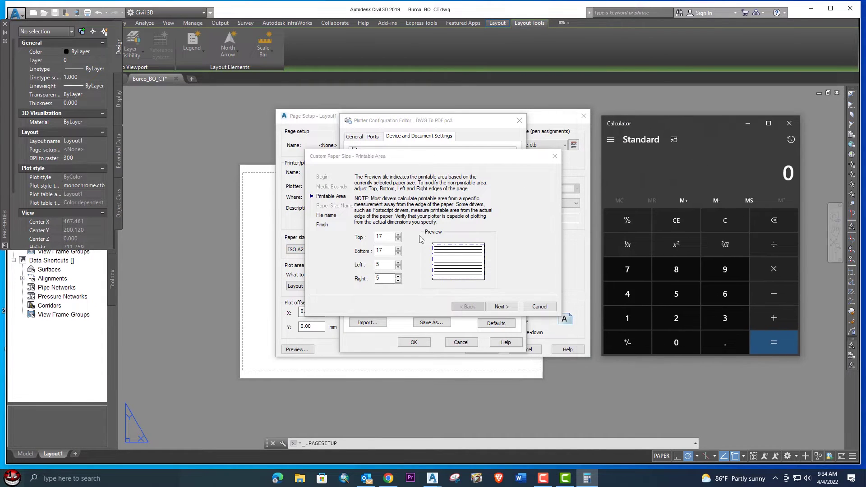
pyautogui.moveTo(437, 161); pyautogui.dragTo(503, 157)
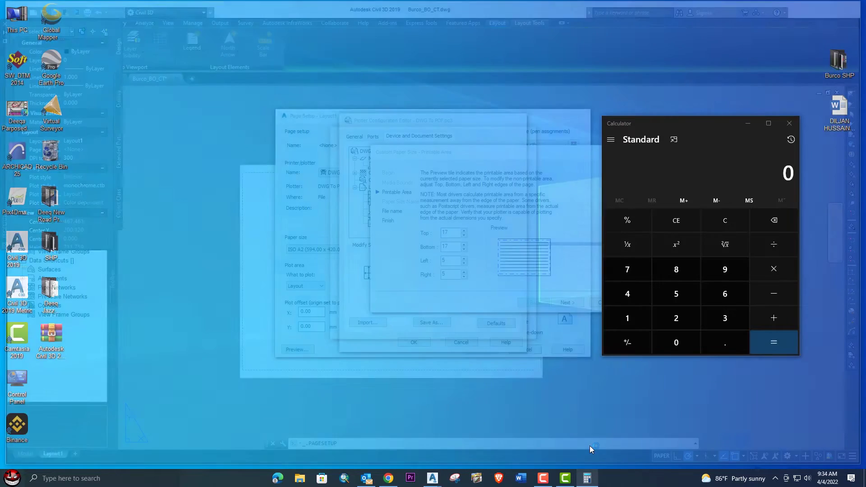
pyautogui.click(589, 446)
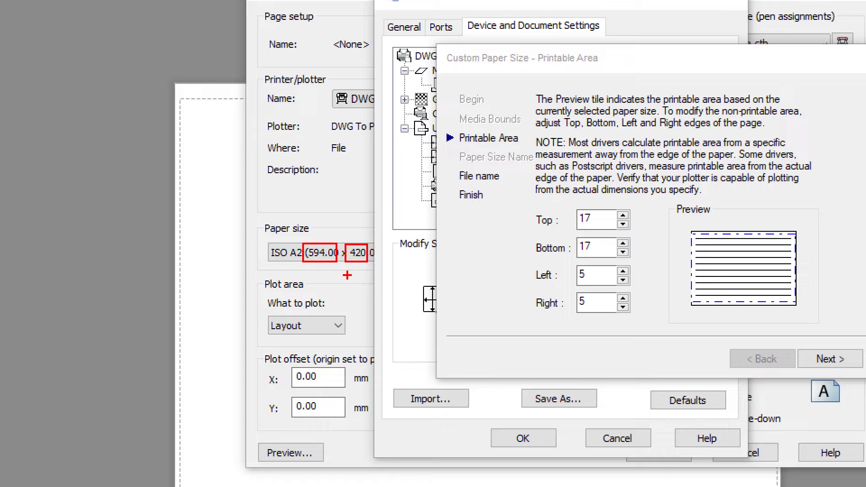
# Step: Adjust the Calculator and margin dialog windows and reset the Calculator to 0
pyautogui.moveTo(324, 266); pyautogui.dragTo(334, 290)
pyautogui.moveTo(605, 284)
pyautogui.mouseDown()
pyautogui.moveTo(628, 301)
pyautogui.moveTo(620, 337)
pyautogui.mouseUp()
pyautogui.moveTo(358, 264); pyautogui.dragTo(380, 301)
pyautogui.moveTo(594, 230)
pyautogui.mouseDown()
pyautogui.moveTo(621, 242)
pyautogui.moveTo(620, 263)
pyautogui.mouseUp()
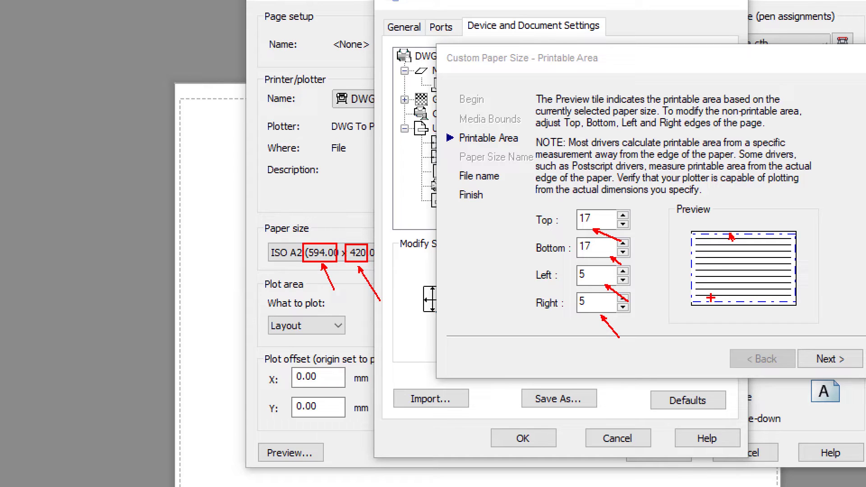
pyautogui.moveTo(723, 306); pyautogui.dragTo(729, 315)
pyautogui.moveTo(796, 268); pyautogui.dragTo(813, 271)
pyautogui.moveTo(695, 267); pyautogui.dragTo(724, 276)
pyautogui.press('Escape')
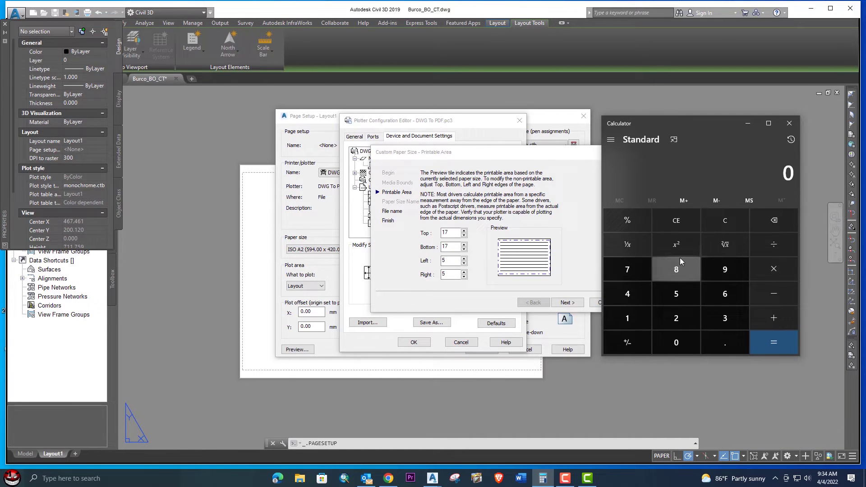
# Step: Compute the printable width in Calculator: 594 − 5 − 5 = 584 mm
pyautogui.click(684, 289)
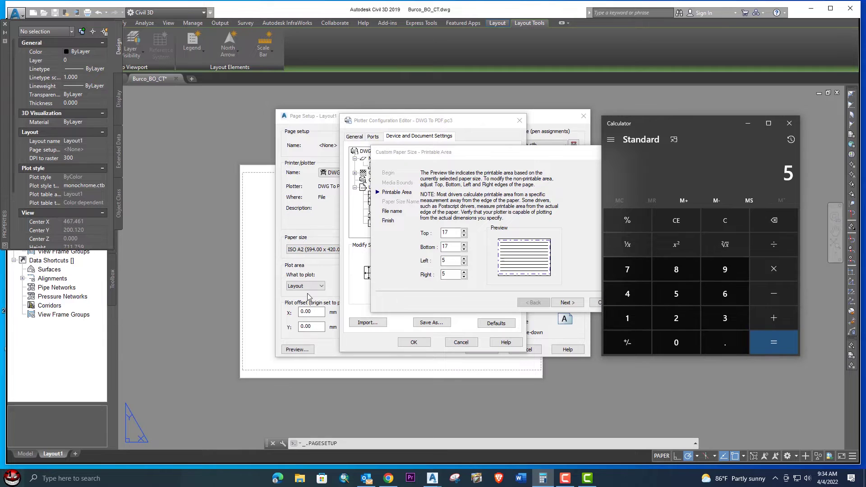
pyautogui.click(718, 264)
pyautogui.click(627, 292)
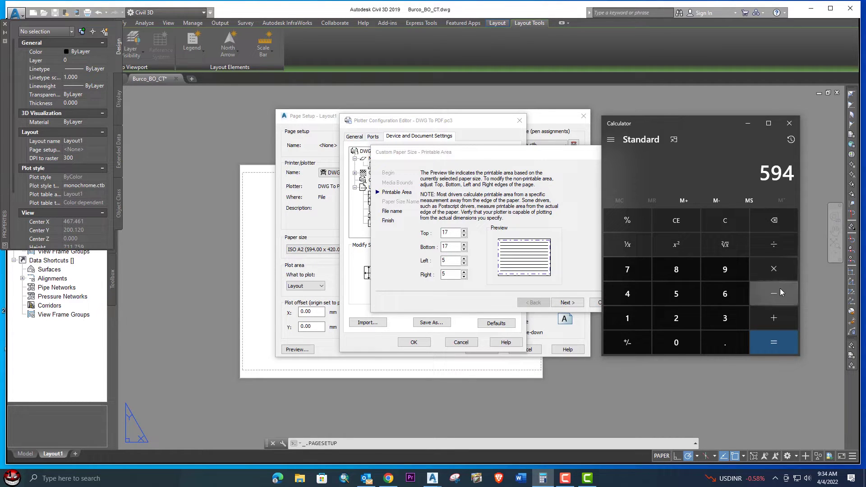
pyautogui.doubleClick(439, 260)
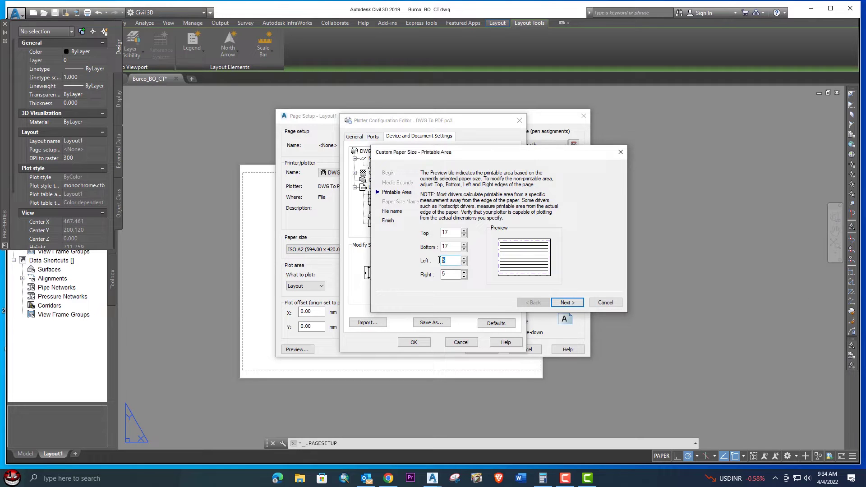
pyautogui.moveTo(543, 477)
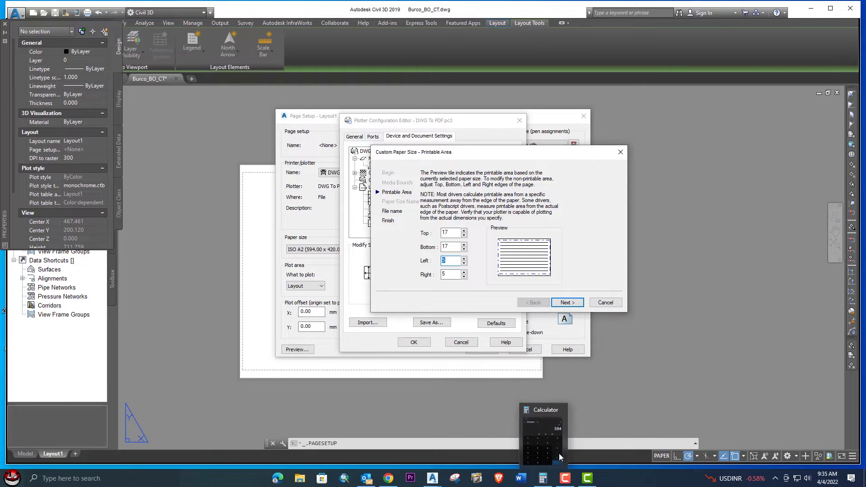
pyautogui.click(557, 441)
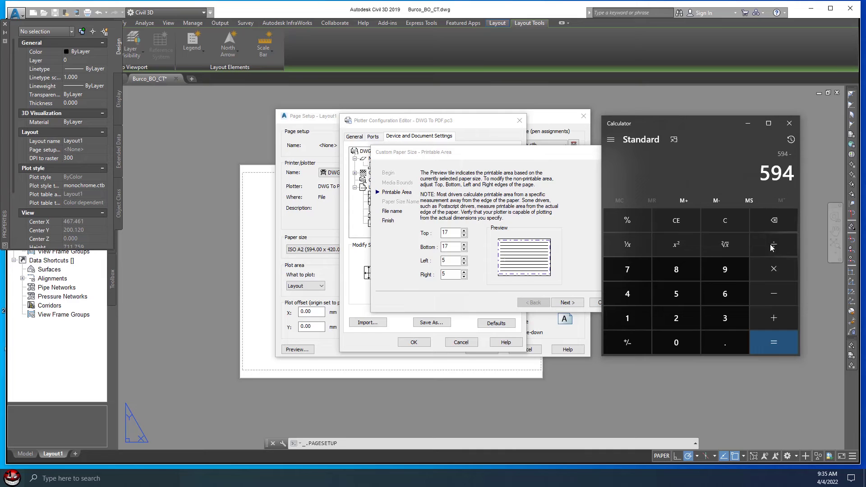
pyautogui.click(680, 290)
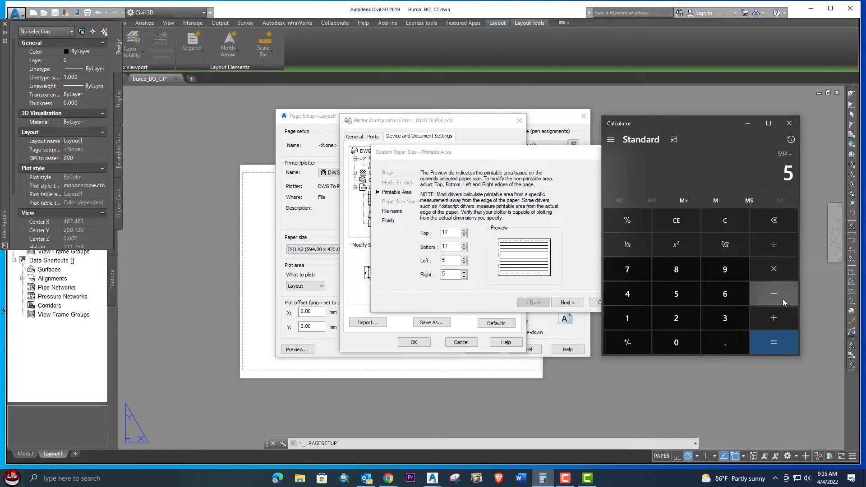
pyautogui.click(776, 343)
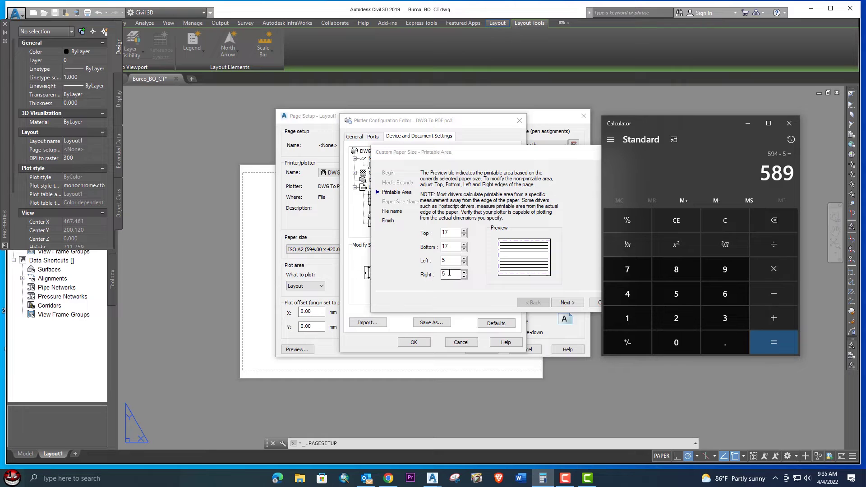
pyautogui.click(775, 295)
pyautogui.click(677, 289)
pyautogui.click(773, 341)
# Step: Clear the Calculator and compute the printable height: 420 − 17 − 17 = 386 mm
pyautogui.click(733, 226)
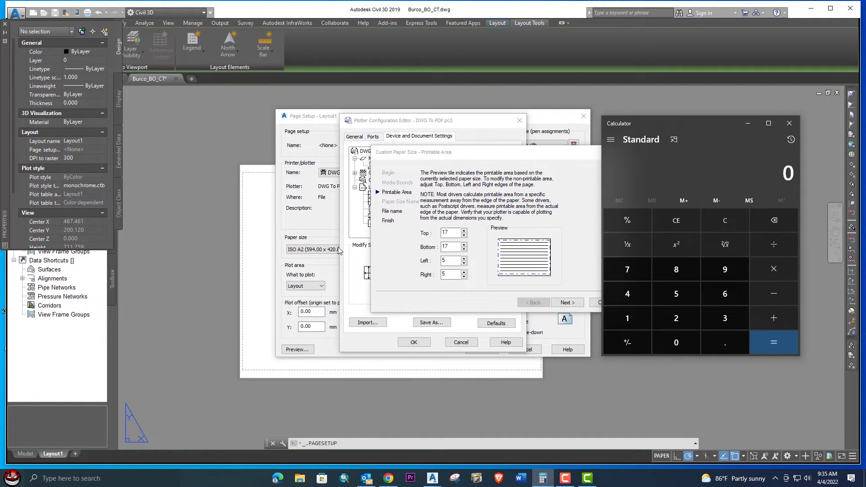
pyautogui.click(628, 294)
pyautogui.click(676, 318)
pyautogui.click(676, 337)
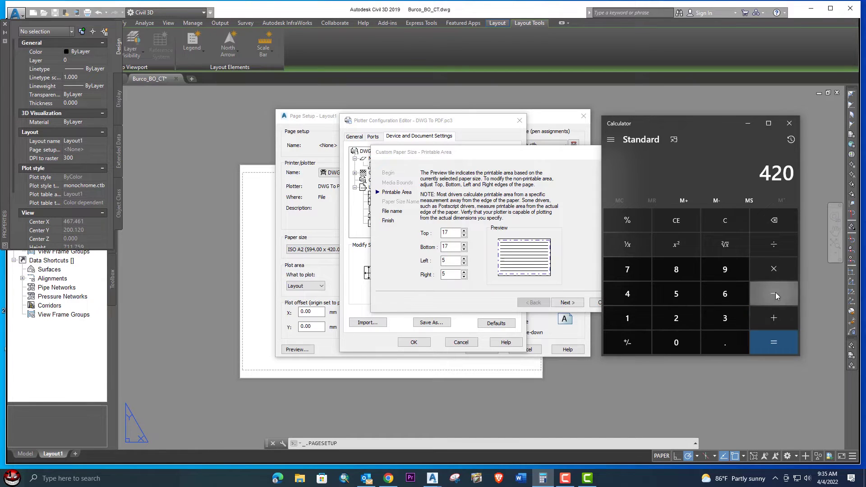
pyautogui.click(775, 295)
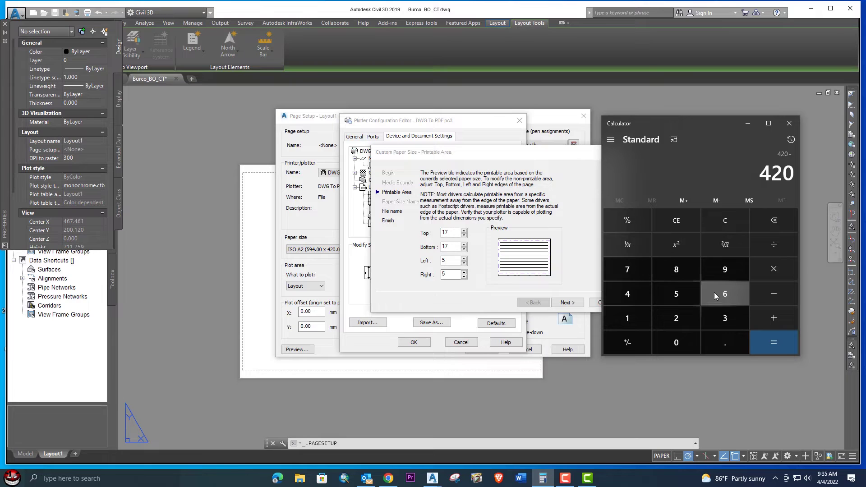
pyautogui.click(632, 269)
pyautogui.click(774, 221)
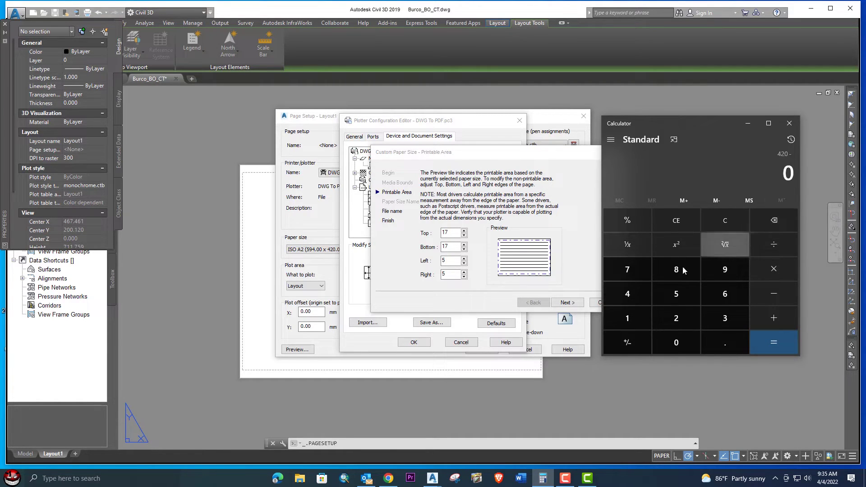
pyautogui.click(626, 316)
pyautogui.click(629, 271)
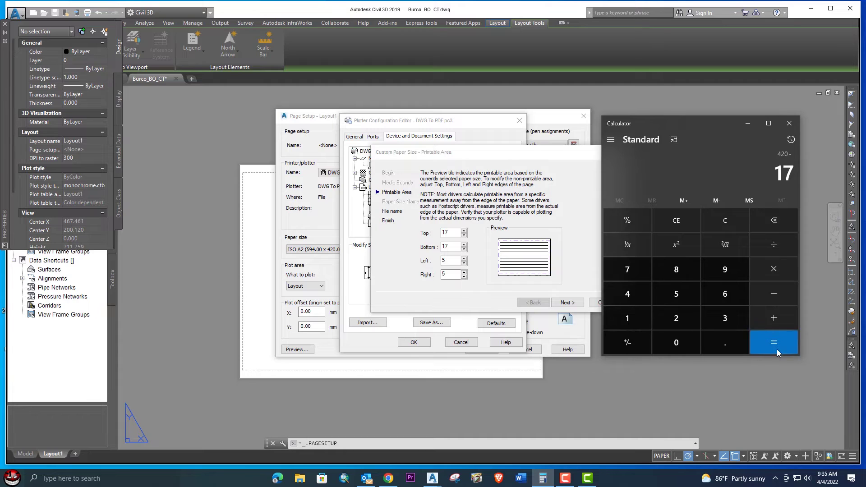
pyautogui.click(777, 349)
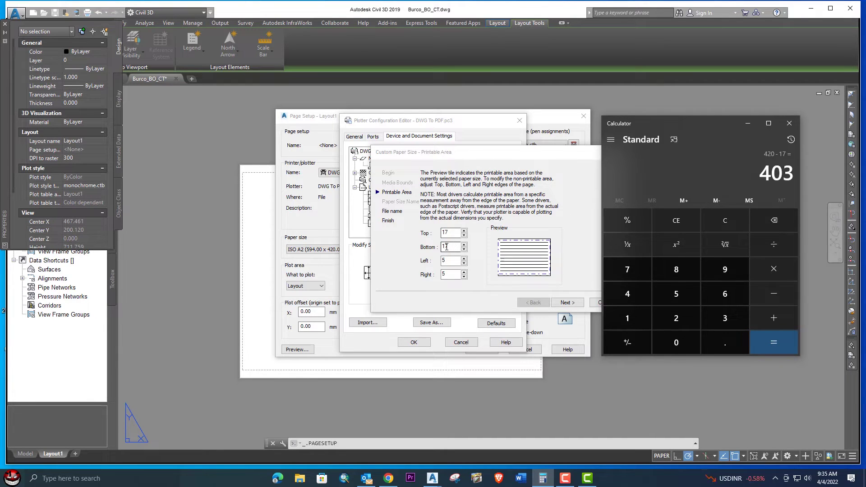
pyautogui.click(768, 294)
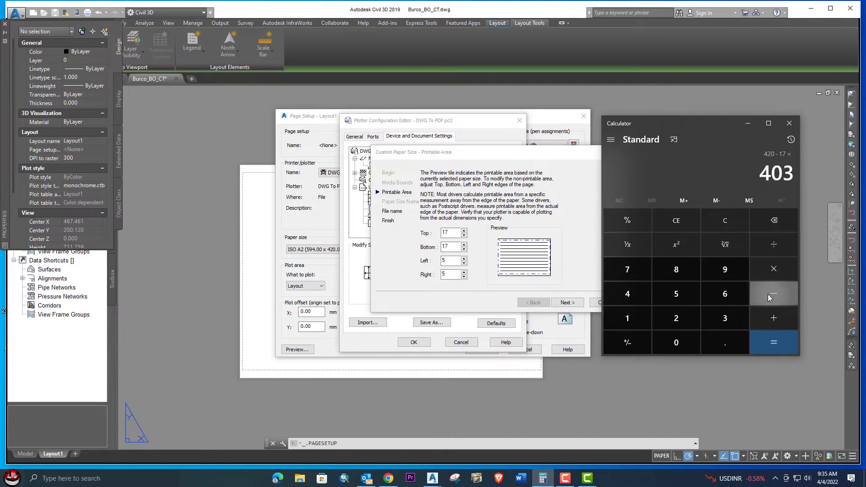
pyautogui.click(631, 319)
pyautogui.click(628, 270)
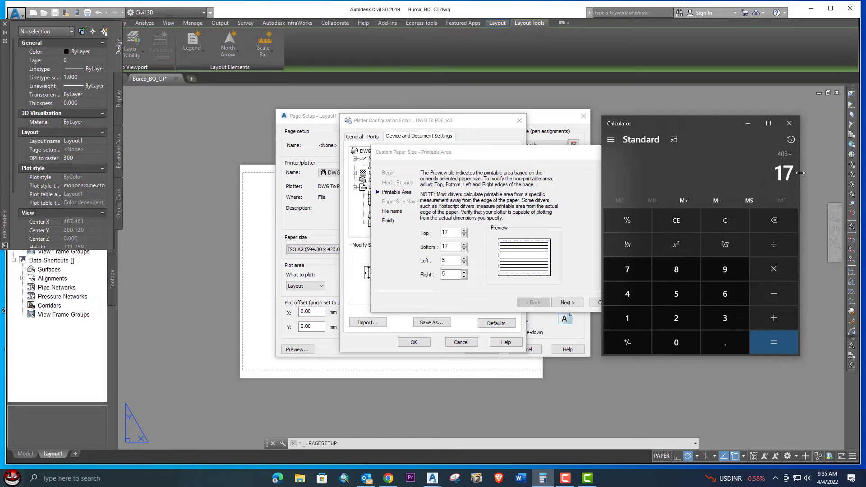
pyautogui.click(776, 336)
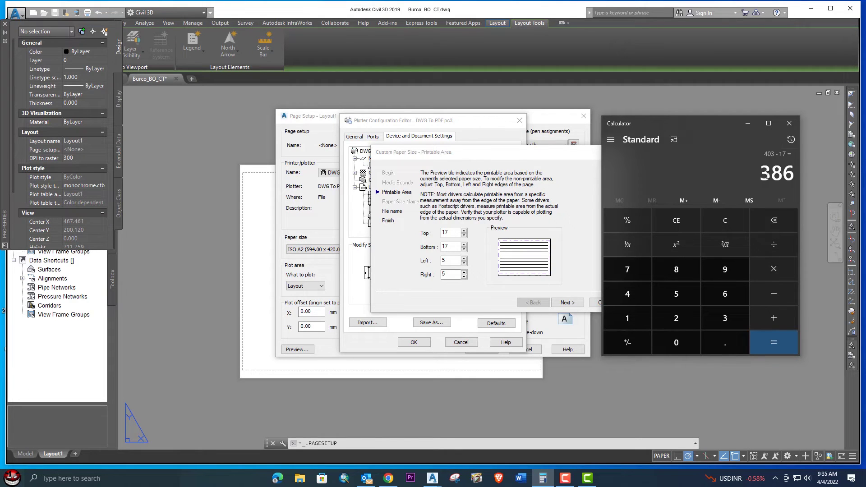
# Step: Close the calculator, paper size wizard and plotter configuration editor, and accept Layout1's page setup
pyautogui.click(794, 127)
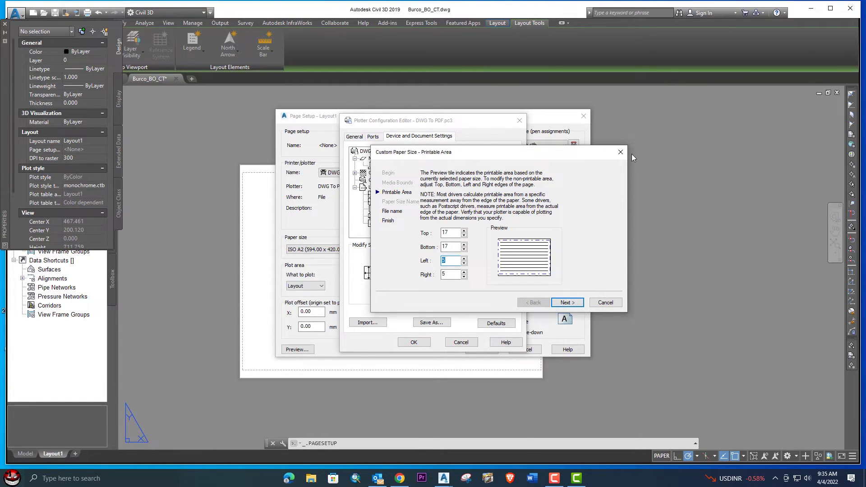
pyautogui.click(620, 151)
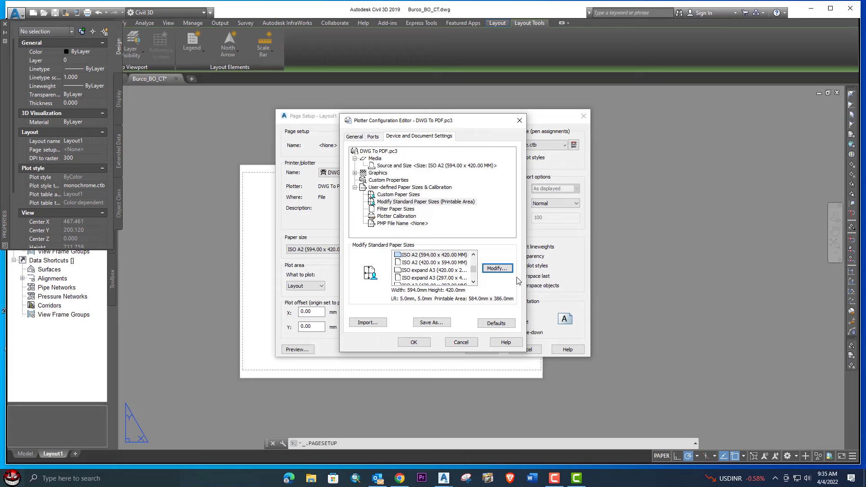
pyautogui.click(461, 342)
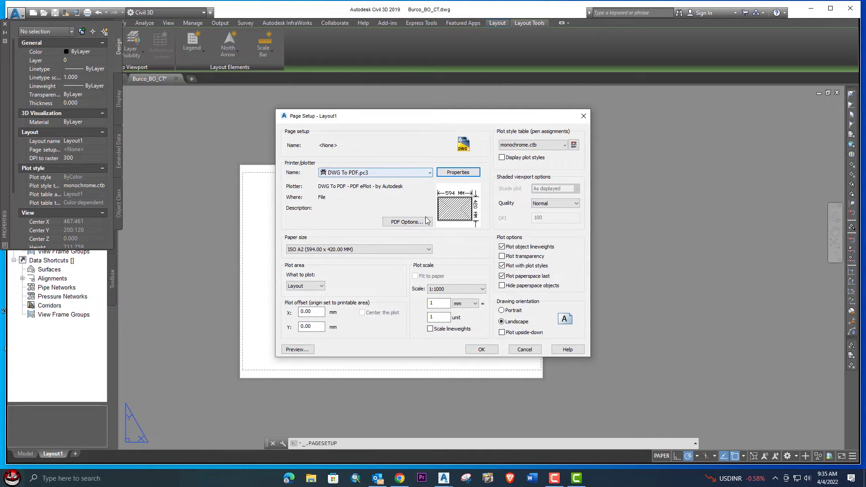
pyautogui.click(482, 350)
# Step: Close the Page Setup Manager and pan so the Layout1 paper sheet is centred
pyautogui.click(474, 333)
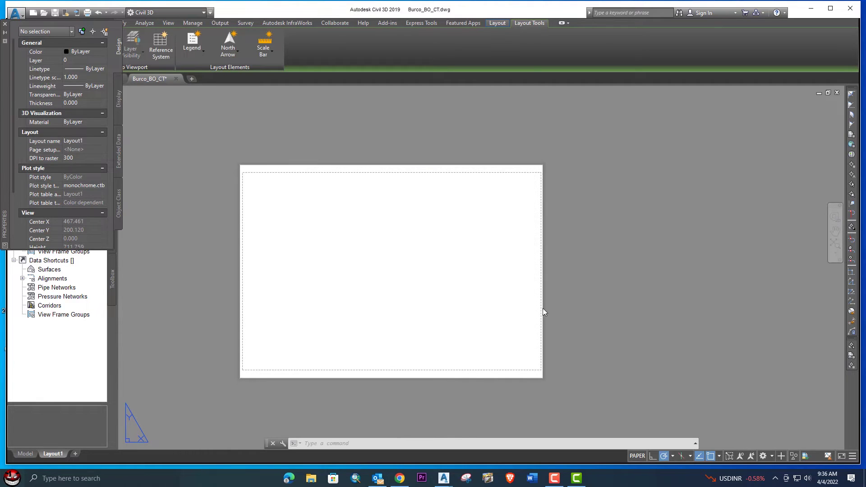
pyautogui.click(571, 311)
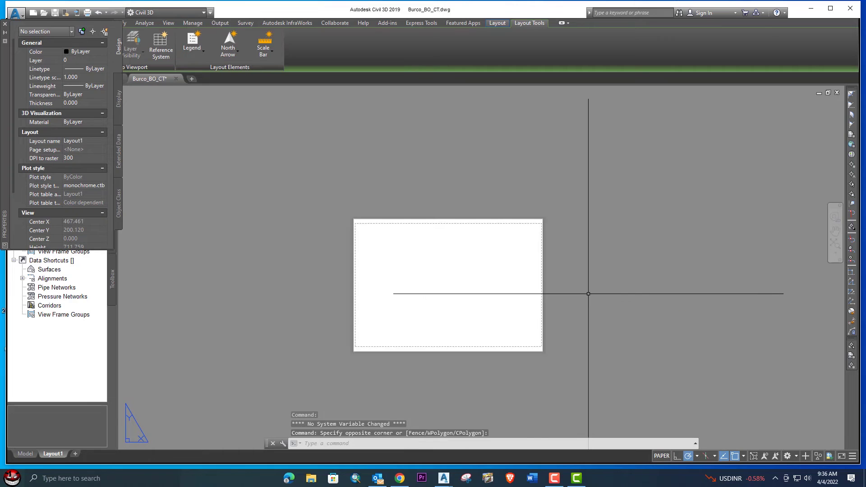
pyautogui.scroll(2, 561, 301)
pyautogui.scroll(-4, 698, 309)
pyautogui.scroll(2, 591, 294)
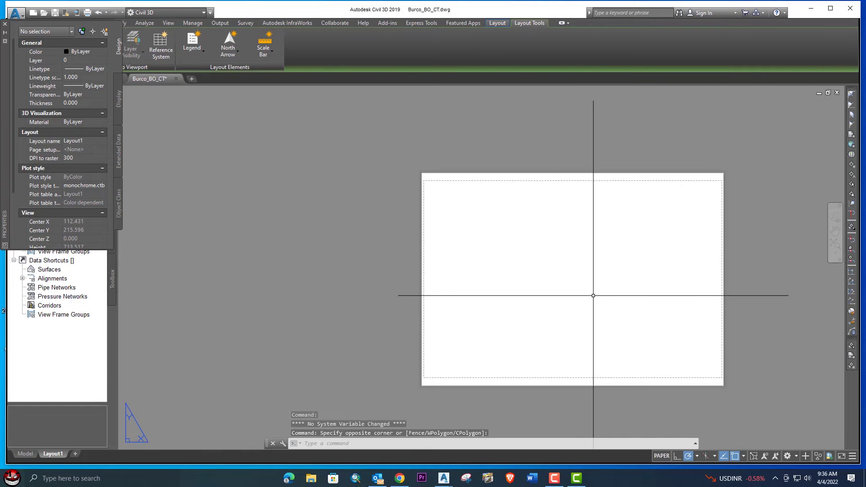
pyautogui.moveTo(590, 294); pyautogui.dragTo(450, 286, button='middle')
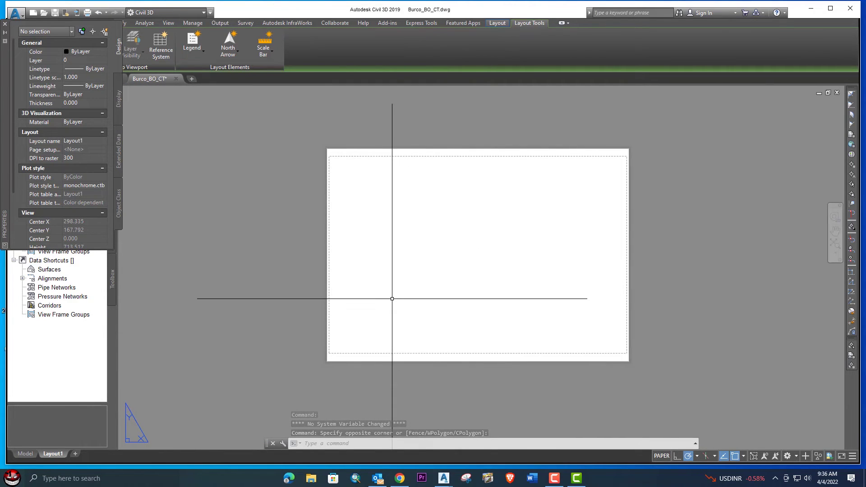
# Step: Enter MV on the Layout1 sheet to start the MVIEW viewport command
pyautogui.write('M')
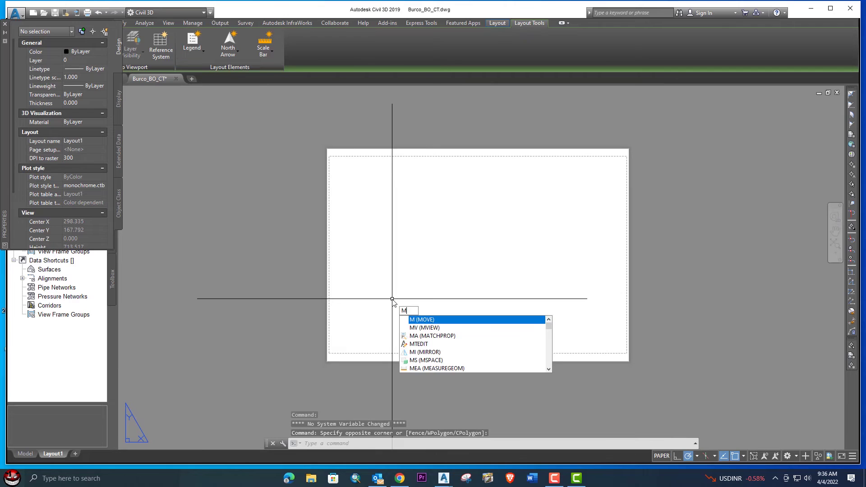
pyautogui.write('V')
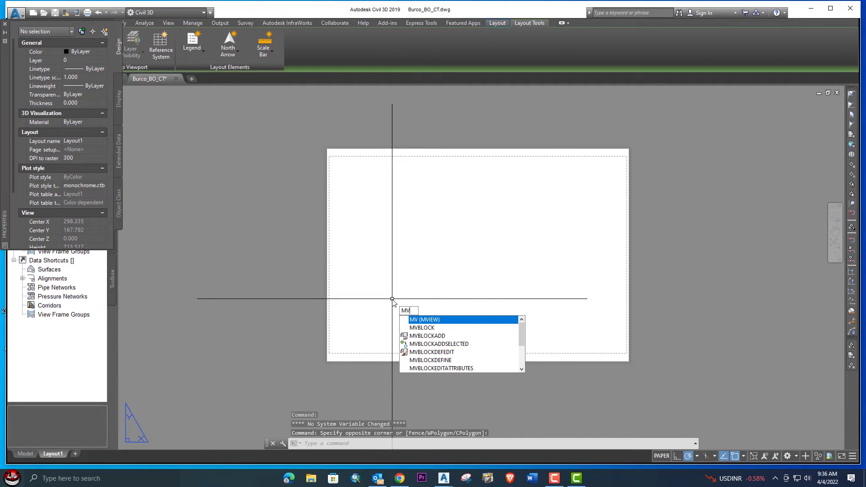
pyautogui.click(415, 320)
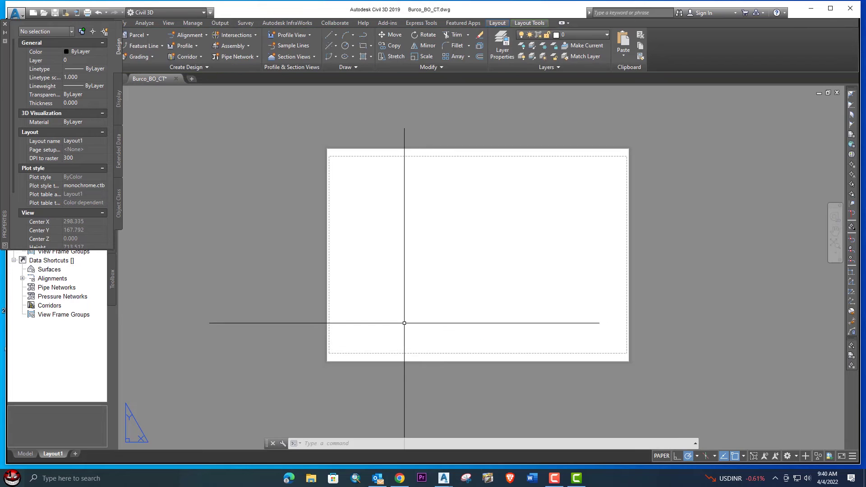
pyautogui.moveTo(554, 478)
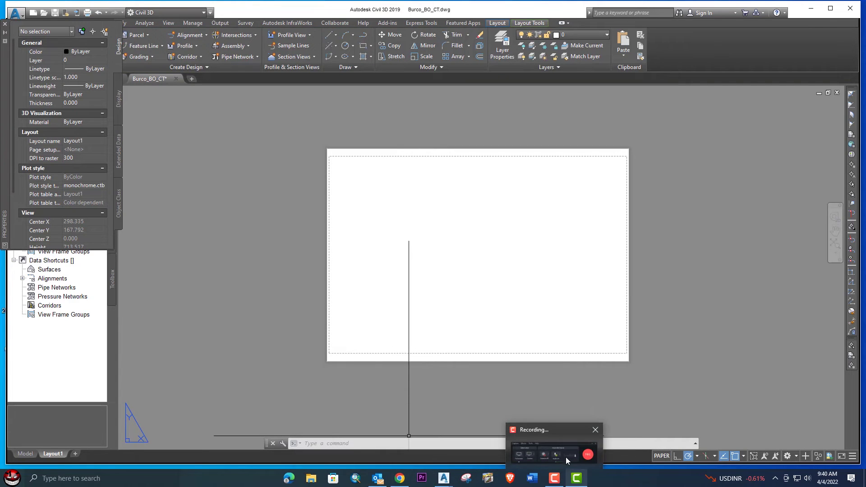
pyautogui.click(565, 455)
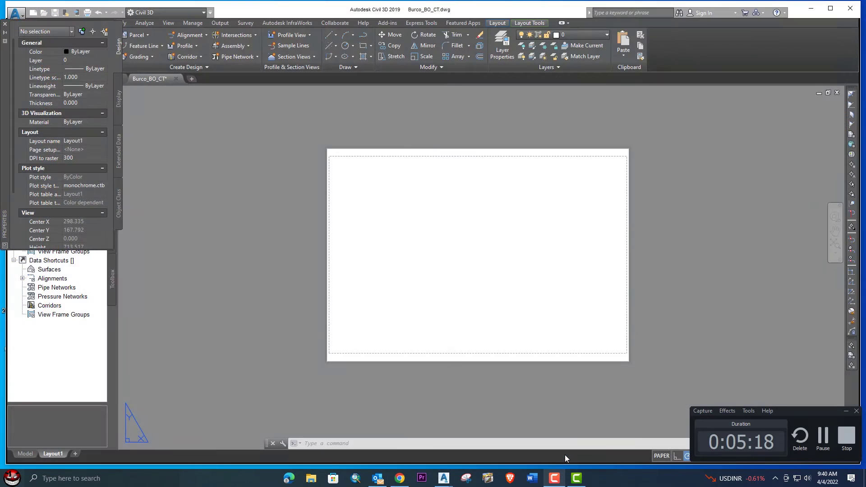
pyautogui.click(846, 411)
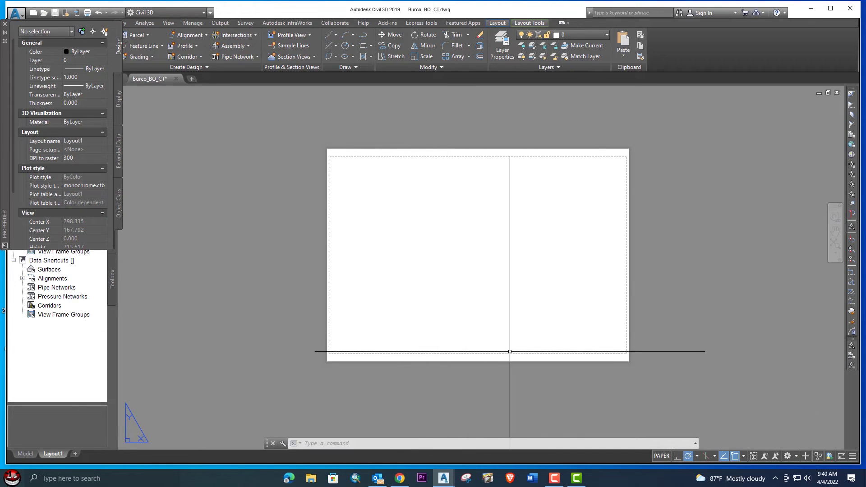
pyautogui.write('MX')
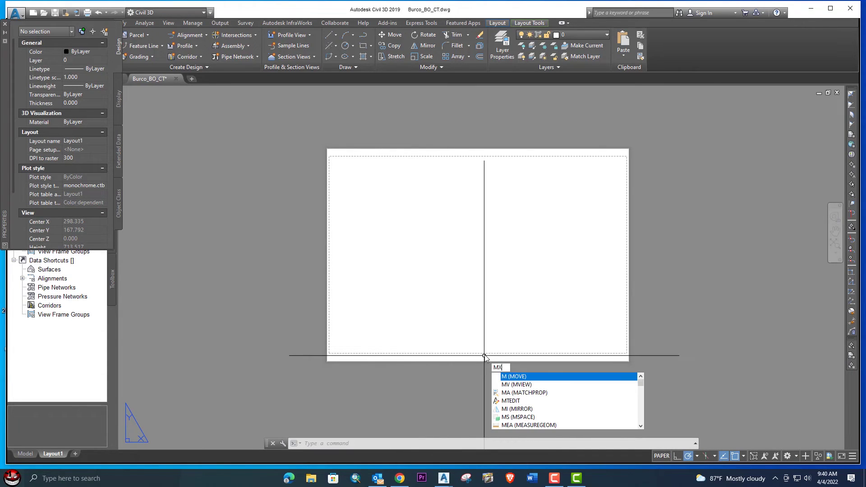
pyautogui.press('BackSpace')
pyautogui.write('v')
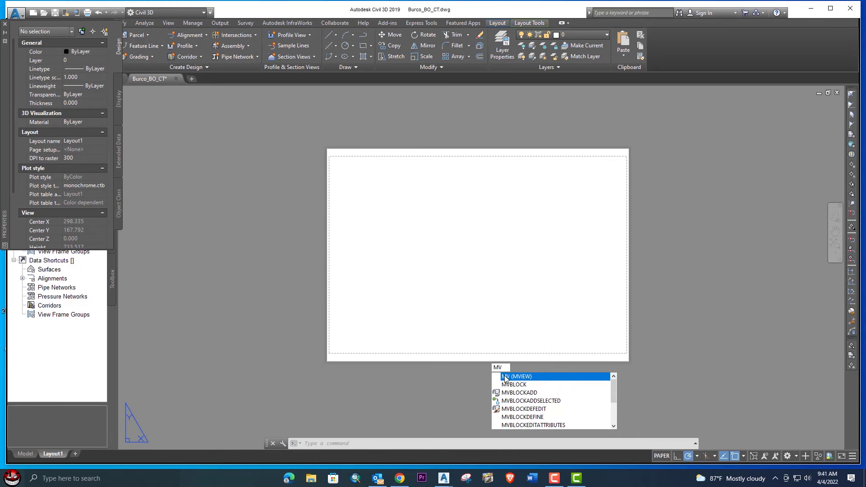
# Step: Draw the viewport from first corner 0,0 to opposite corner 584,386
pyautogui.click(506, 378)
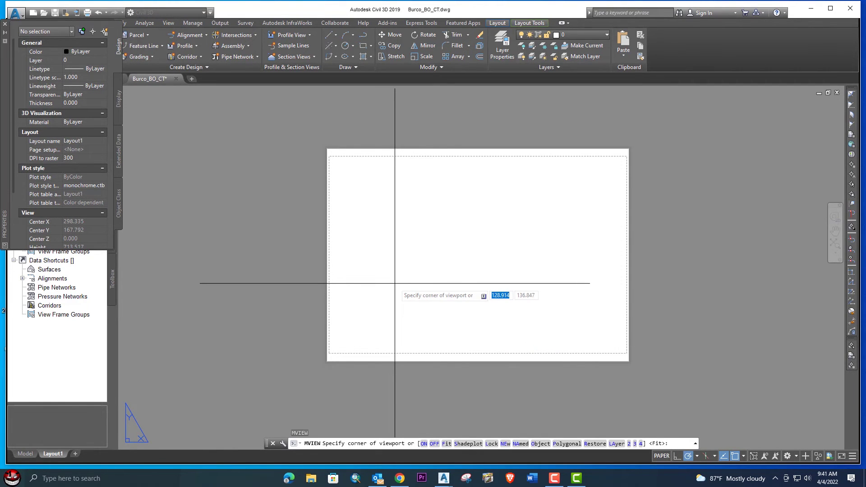
pyautogui.write('0')
pyautogui.press('Tab')
pyautogui.write('0')
pyautogui.press('Return')
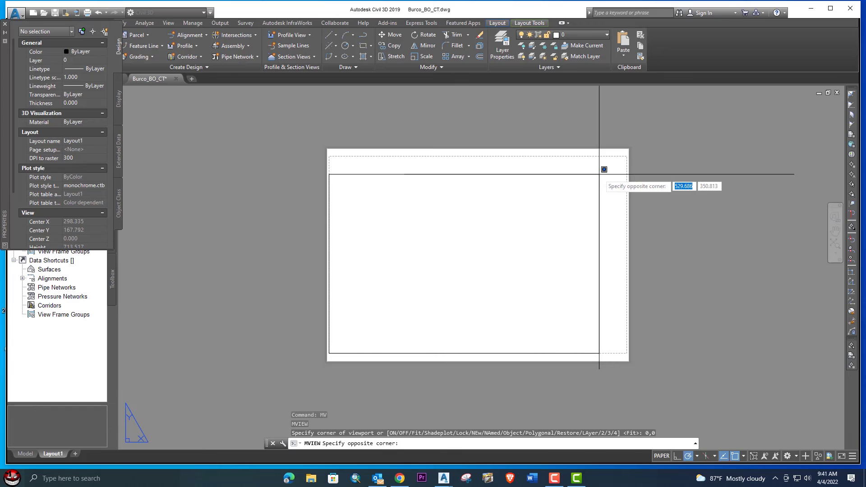
pyautogui.write('5')
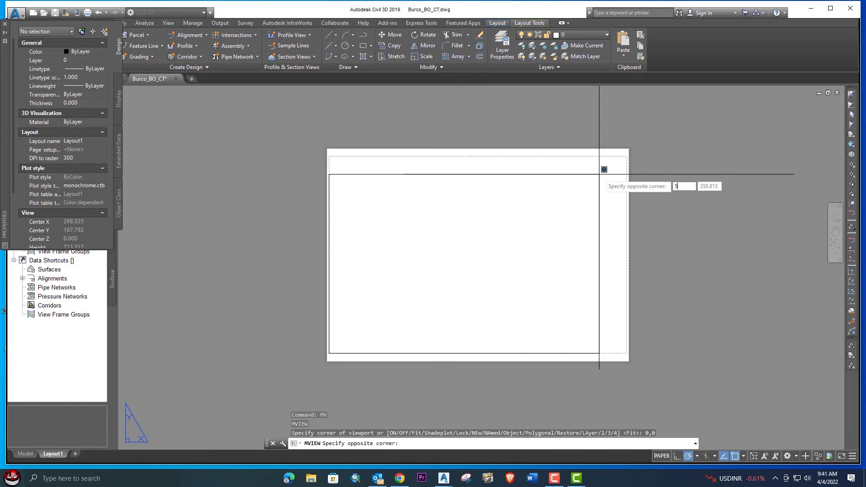
pyautogui.write('84')
pyautogui.press('Tab')
pyautogui.write('386')
pyautogui.press('Return')
# Step: Zoom over the new viewport's site plan, then open the Plot dialog for Layout1 with Ctrl+P
pyautogui.scroll(2, 446, 185)
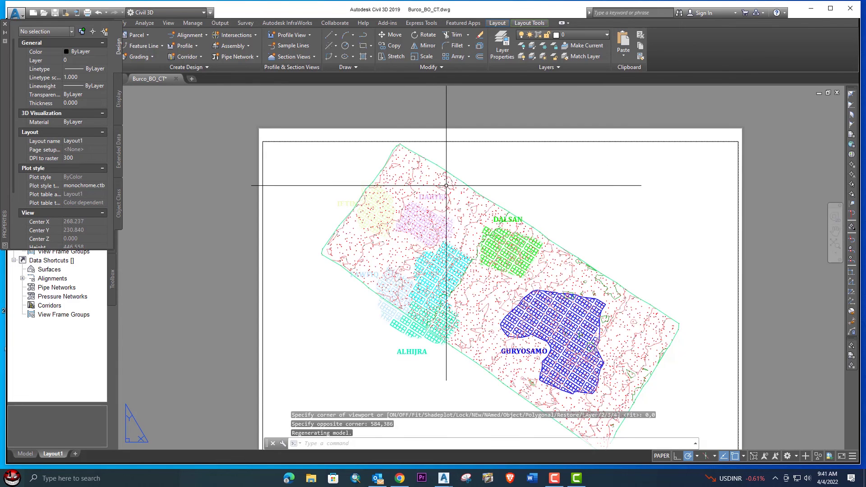
pyautogui.scroll(-3, 446, 185)
pyautogui.scroll(3, 575, 158)
pyautogui.scroll(-3, 507, 193)
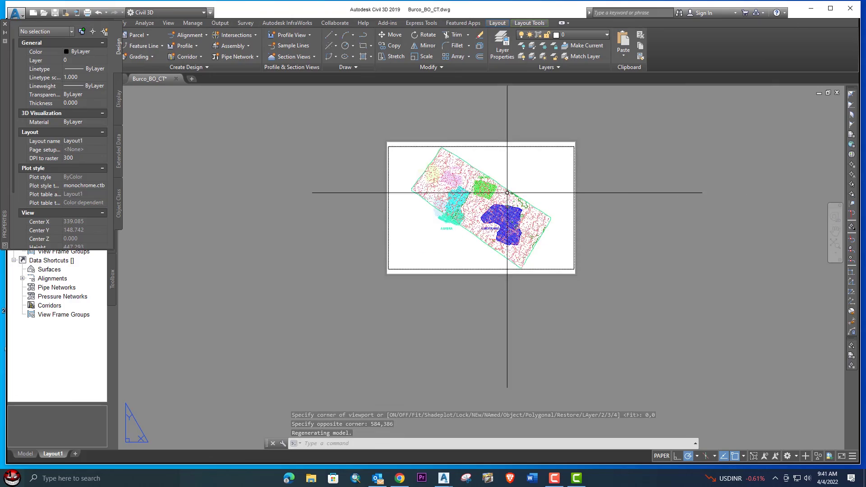
pyautogui.scroll(3, 523, 187)
pyautogui.scroll(-3, 519, 192)
pyautogui.scroll(1, 619, 221)
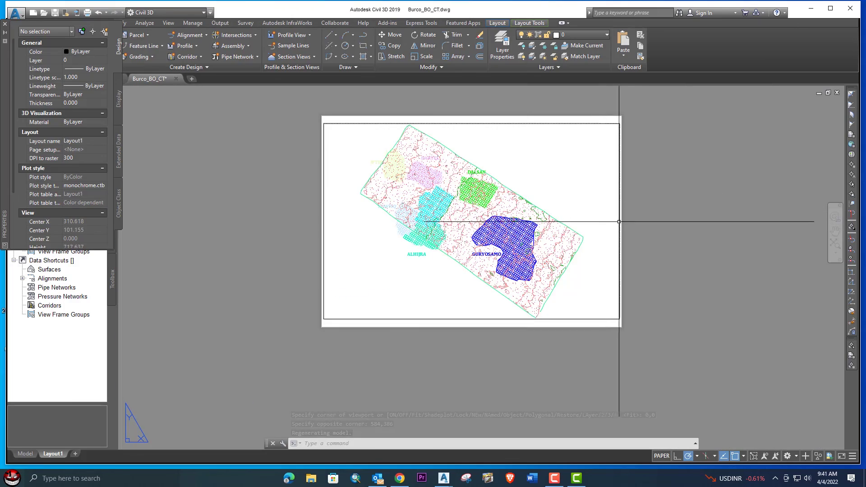
pyautogui.scroll(2, 449, 194)
pyautogui.scroll(-1, 464, 213)
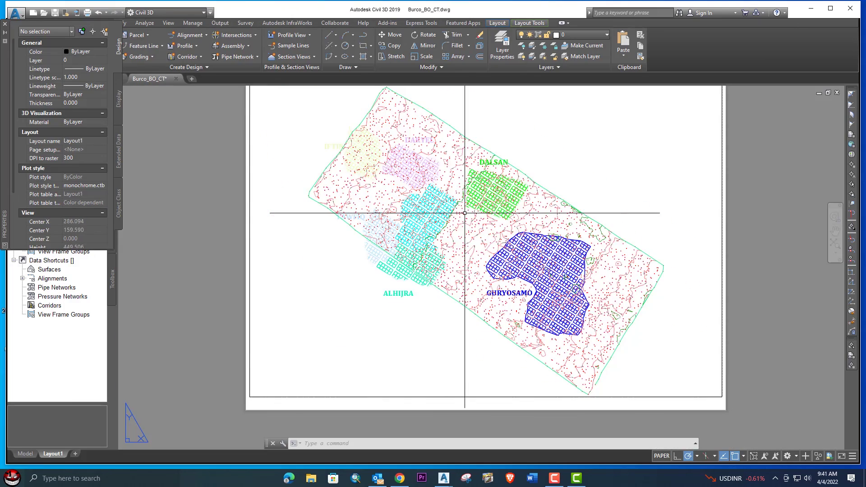
pyautogui.hotkey('ctrl', 'p')
pyautogui.press('Return')
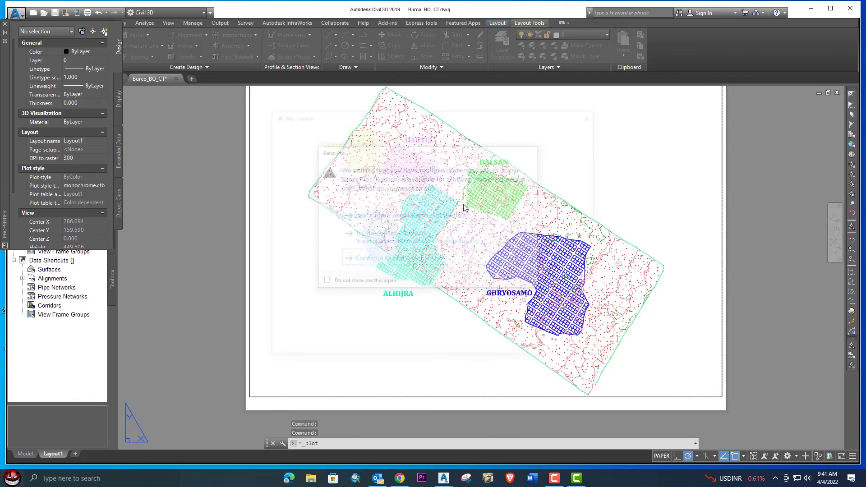
pyautogui.click(285, 350)
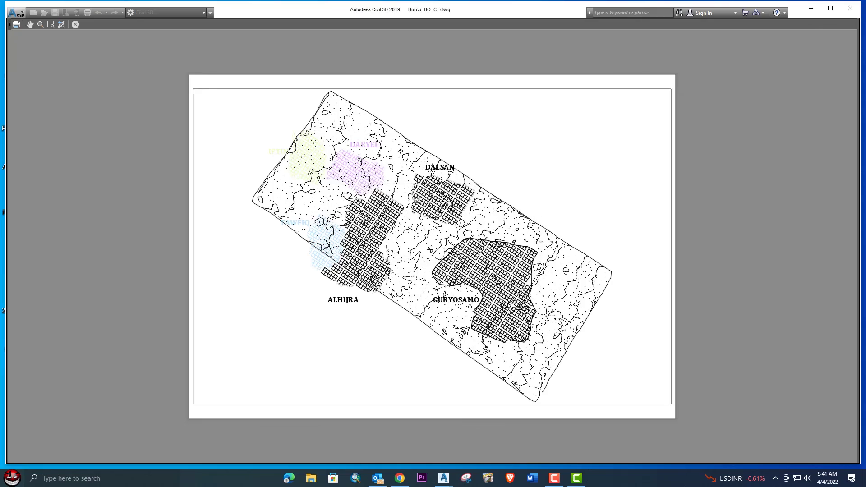
pyautogui.scroll(5, 421, 199)
pyautogui.scroll(-7, 447, 187)
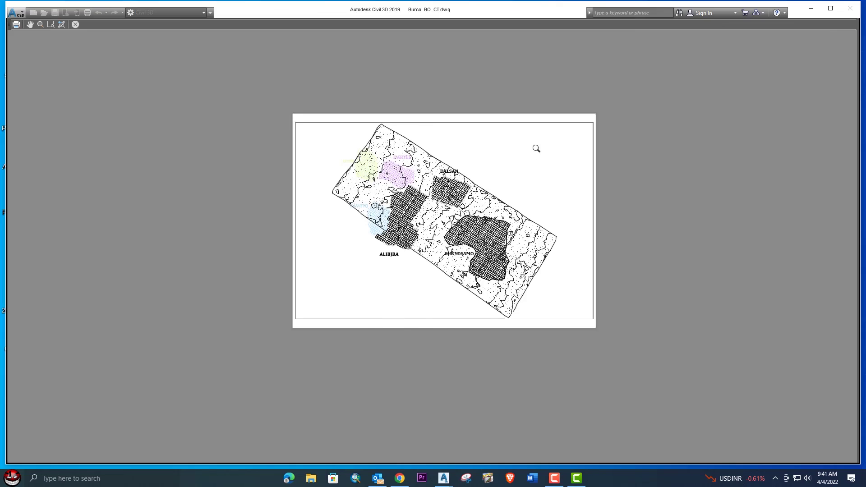
pyautogui.scroll(4, 536, 148)
pyautogui.scroll(-6, 536, 147)
pyautogui.press('Escape')
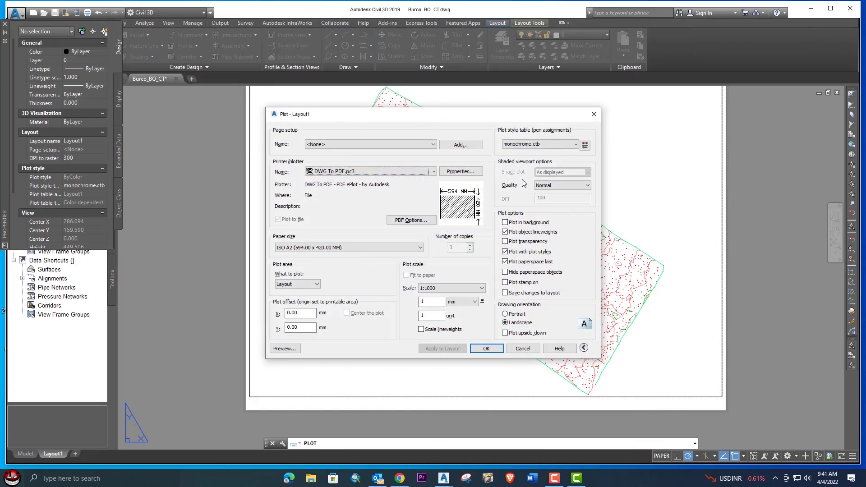